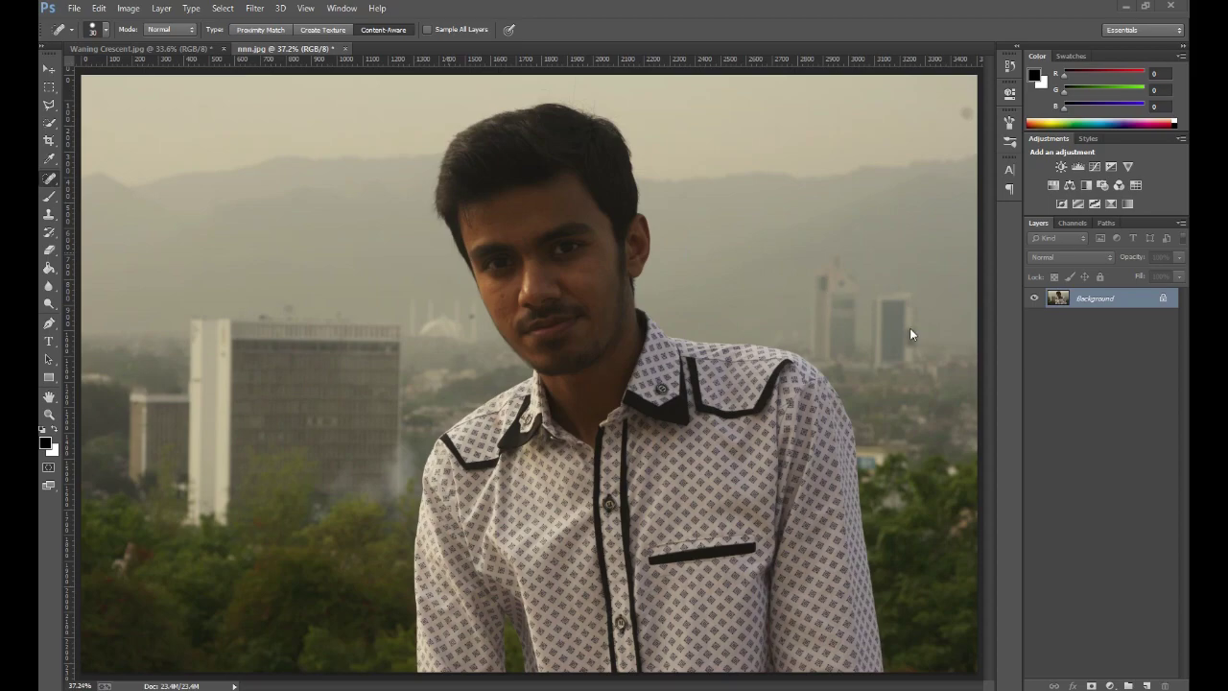
# - Switch from the Spot Healing Brush to the Move Tool (V)
pyautogui.click(49, 70)
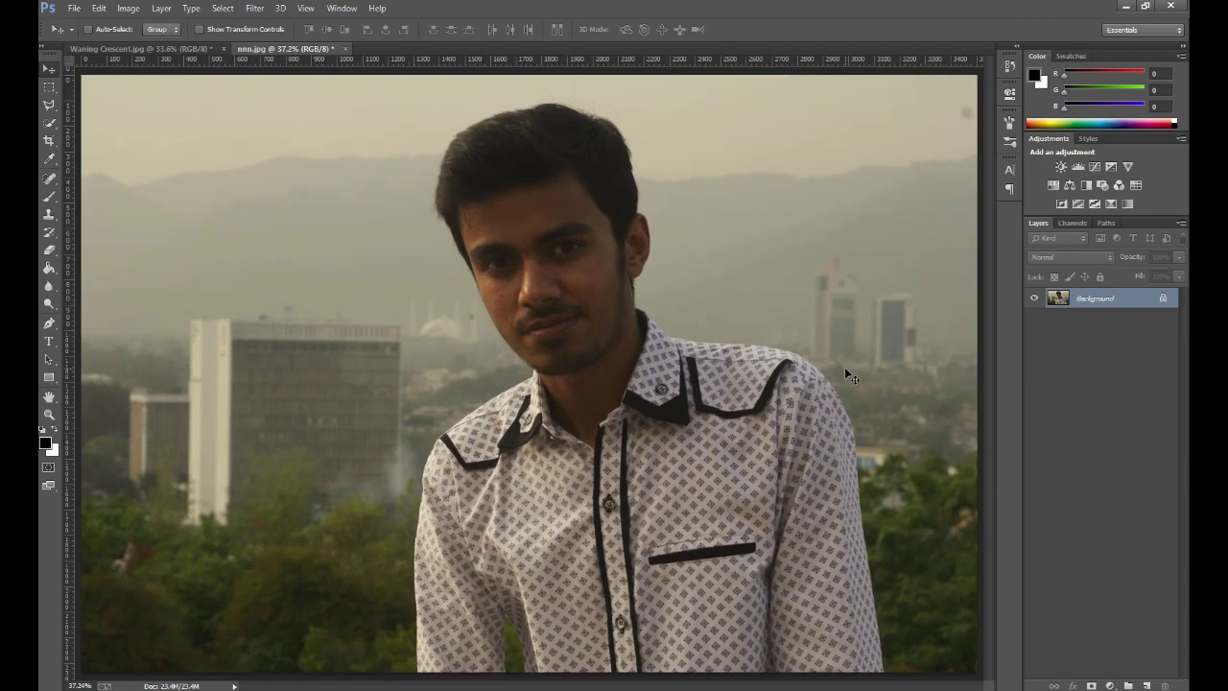
# - Convert the locked Background layer into an editable layer named 'image'
pyautogui.doubleClick(1142, 304)
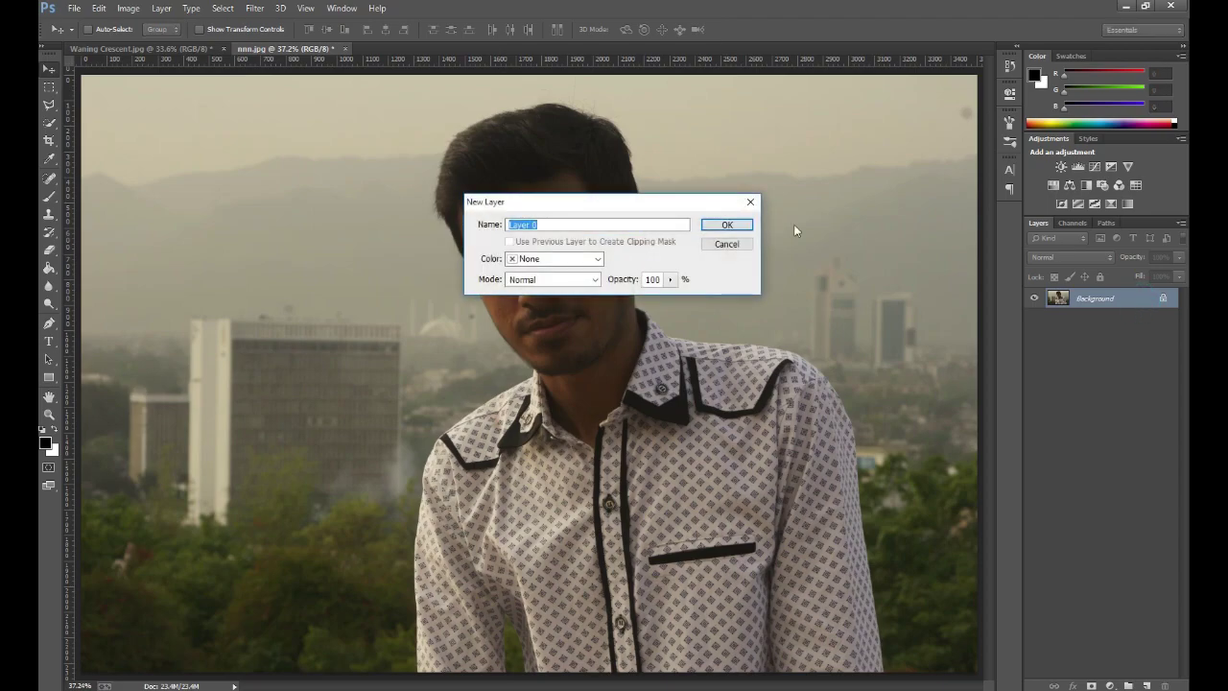
pyautogui.press('BackSpace')
pyautogui.write('image')
pyautogui.doubleClick(543, 225)
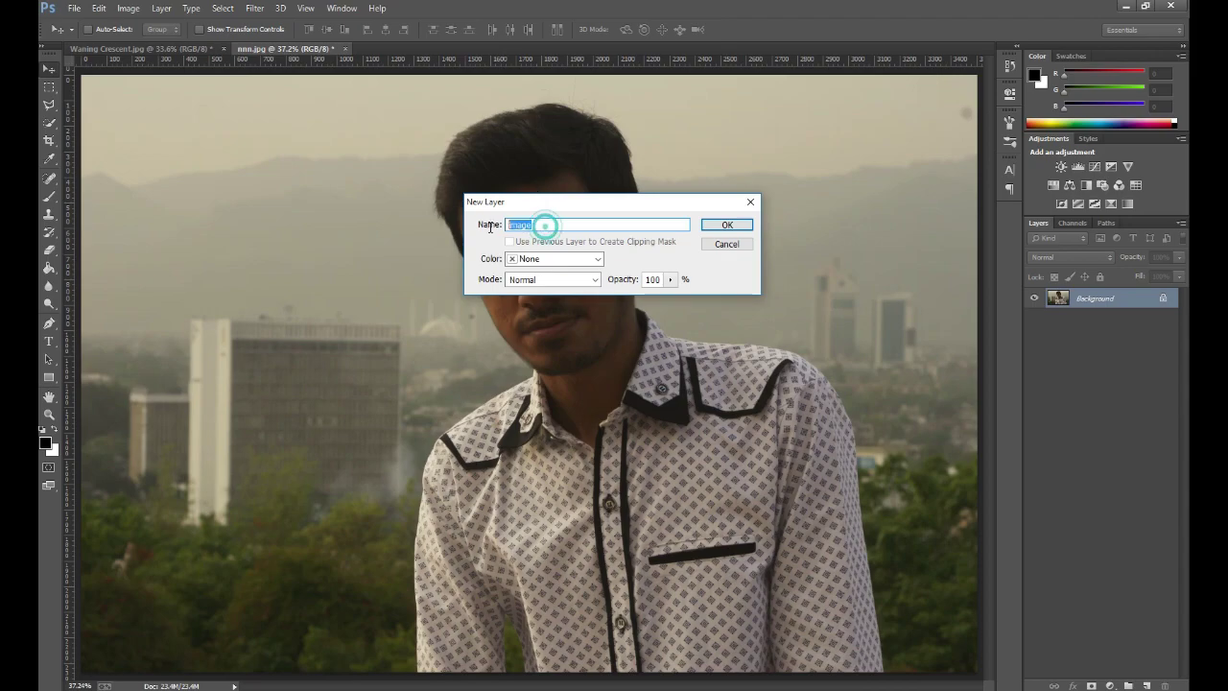
pyautogui.click(725, 228)
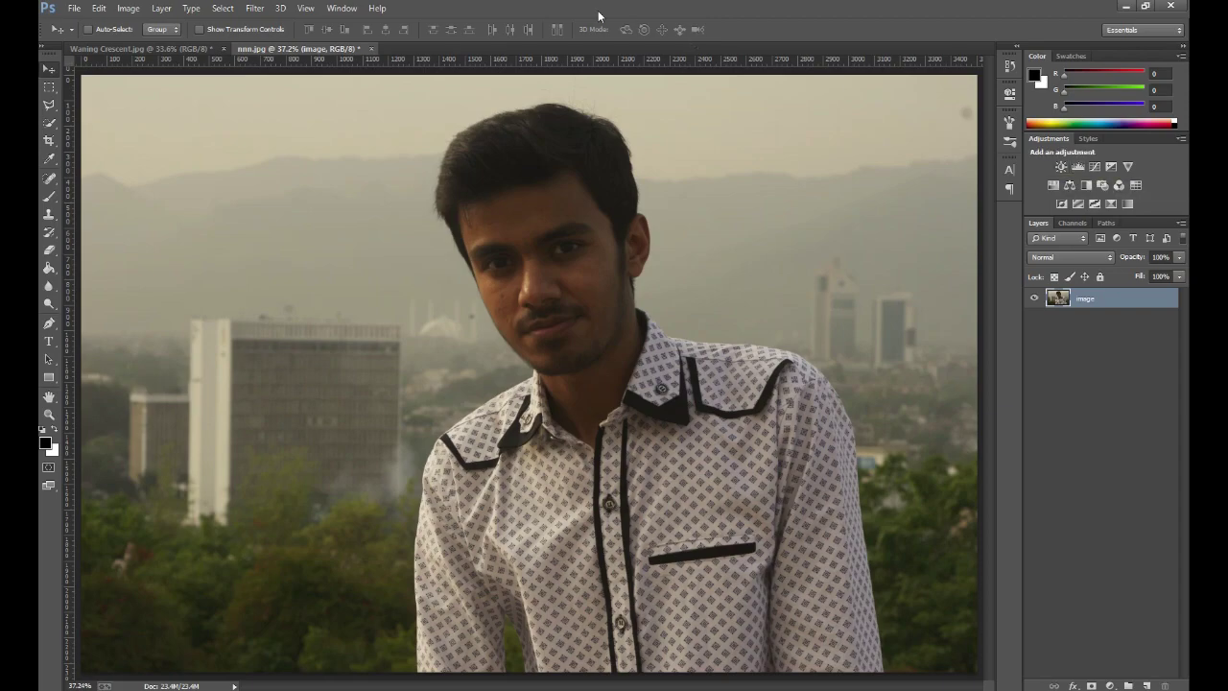
pyautogui.click(127, 7)
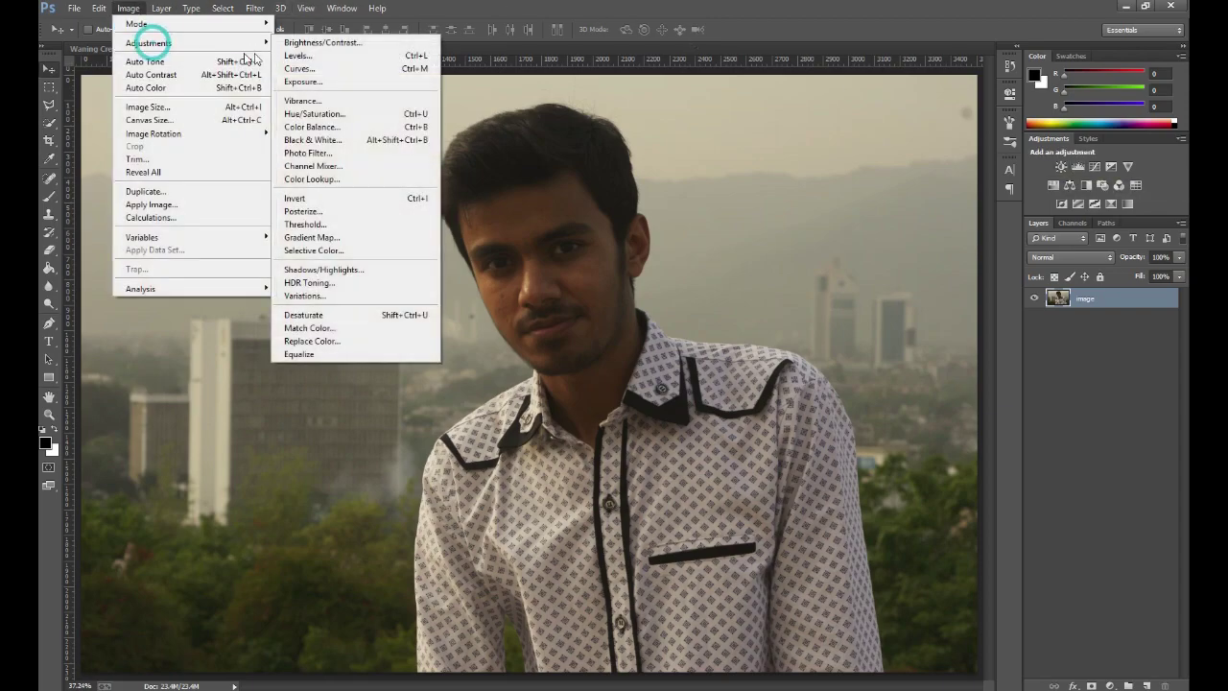
pyautogui.moveTo(149, 44)
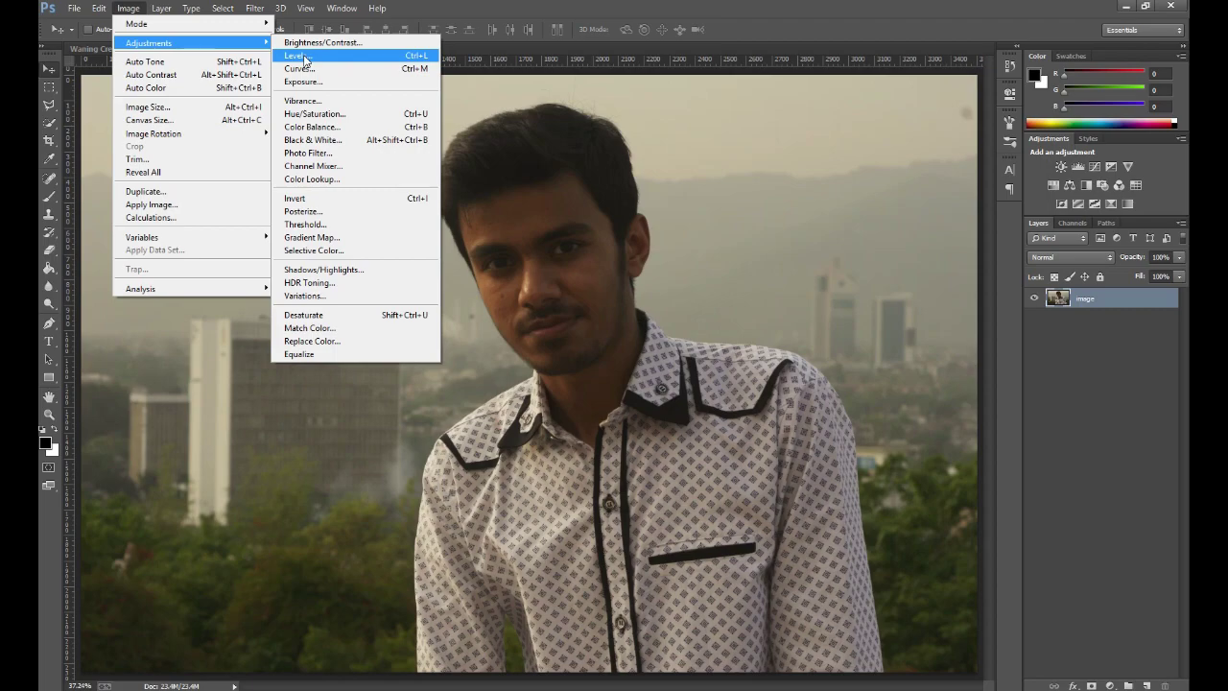
# - Apply Auto Levels to the image layer, giving input levels 18, 1.12 and 229
pyautogui.click(303, 59)
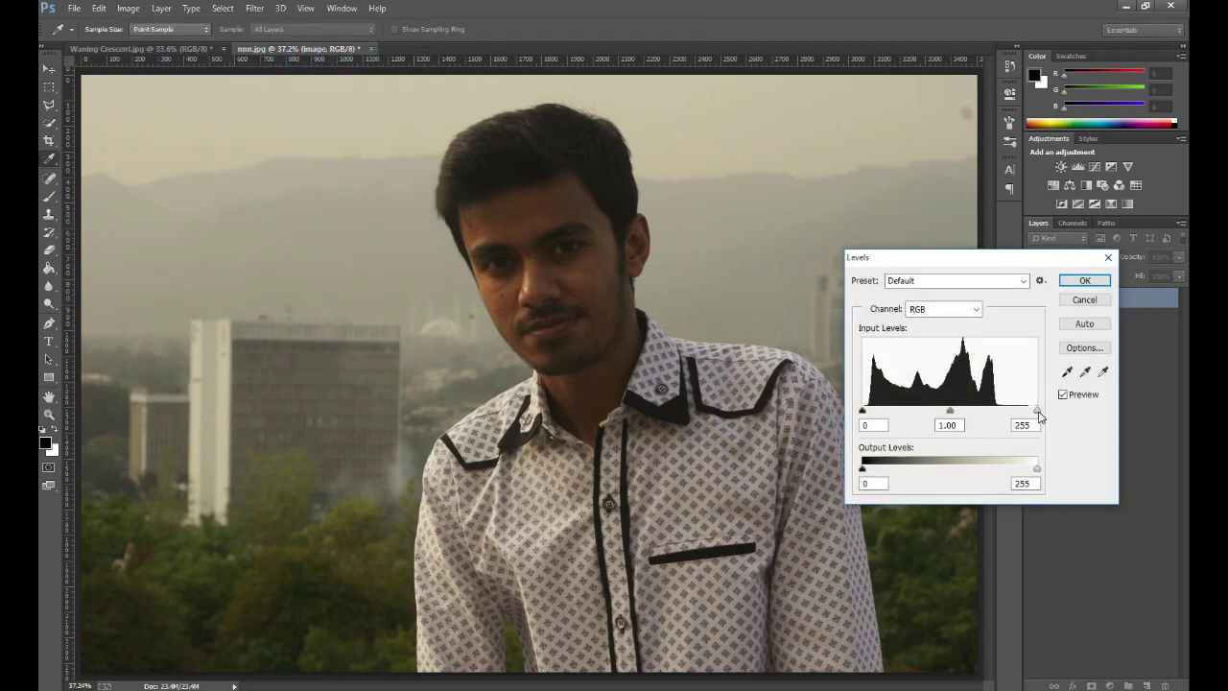
pyautogui.click(1094, 325)
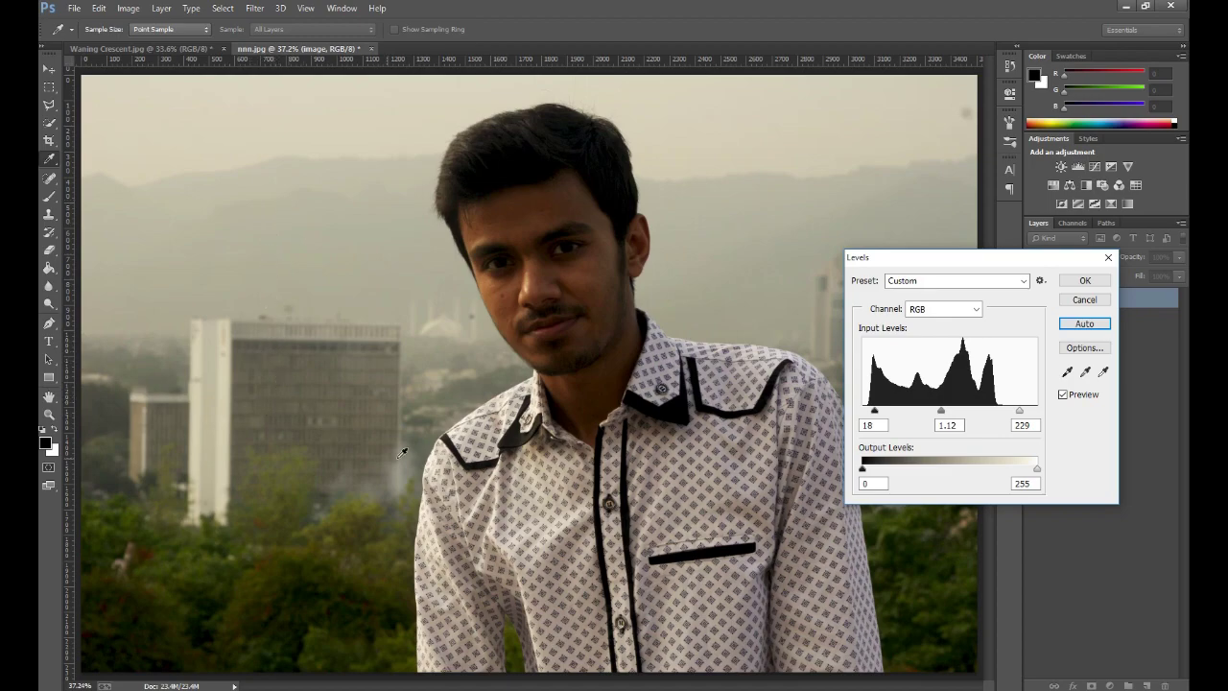
pyautogui.click(1097, 283)
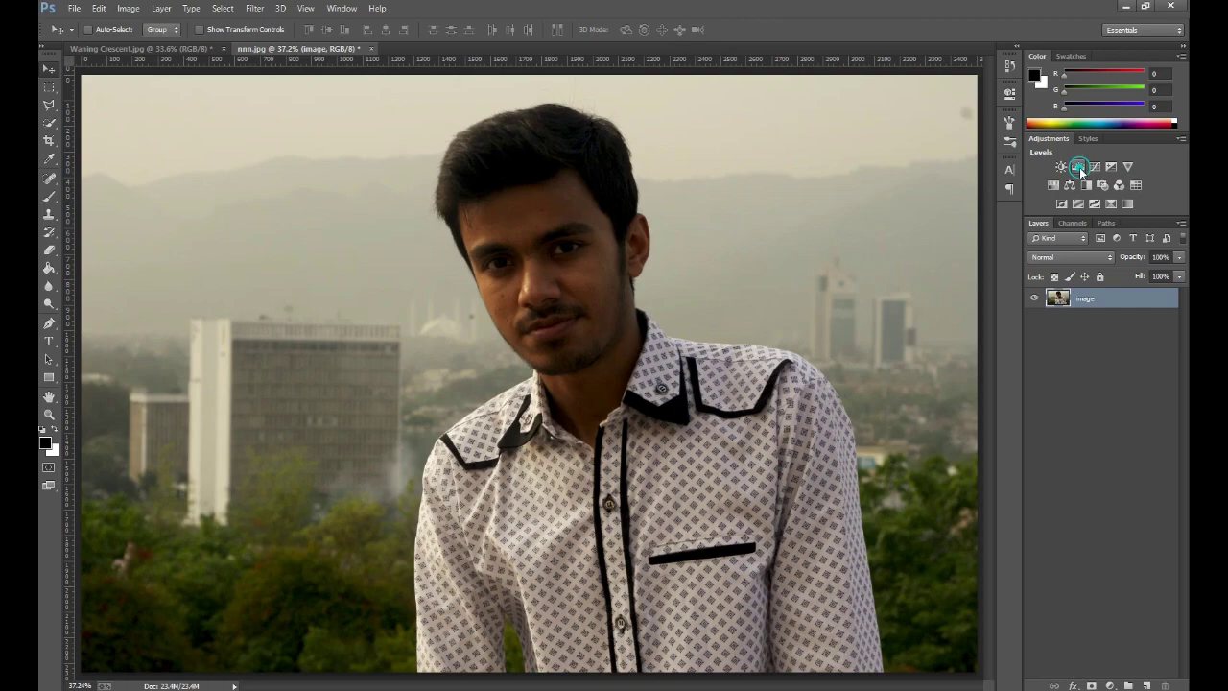
# - Add a Levels 1 adjustment layer with white input at 216, then reselect the image layer
pyautogui.click(1078, 167)
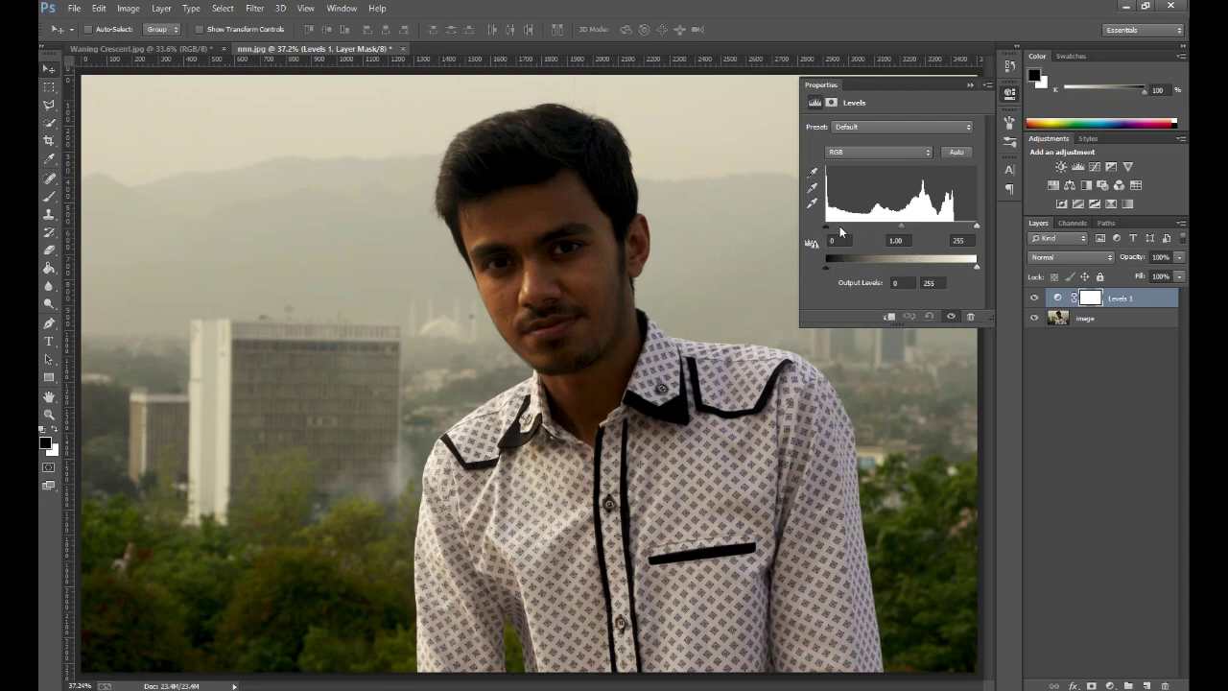
pyautogui.click(977, 227)
pyautogui.moveTo(977, 227); pyautogui.dragTo(953, 228)
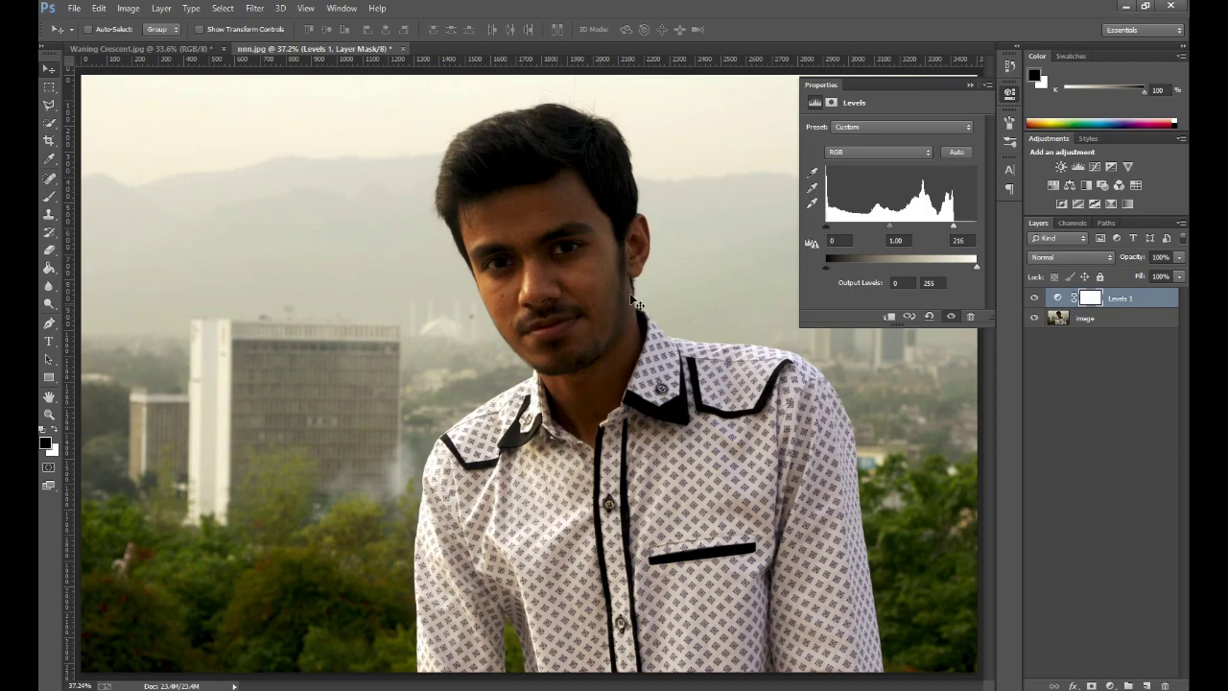
pyautogui.click(971, 85)
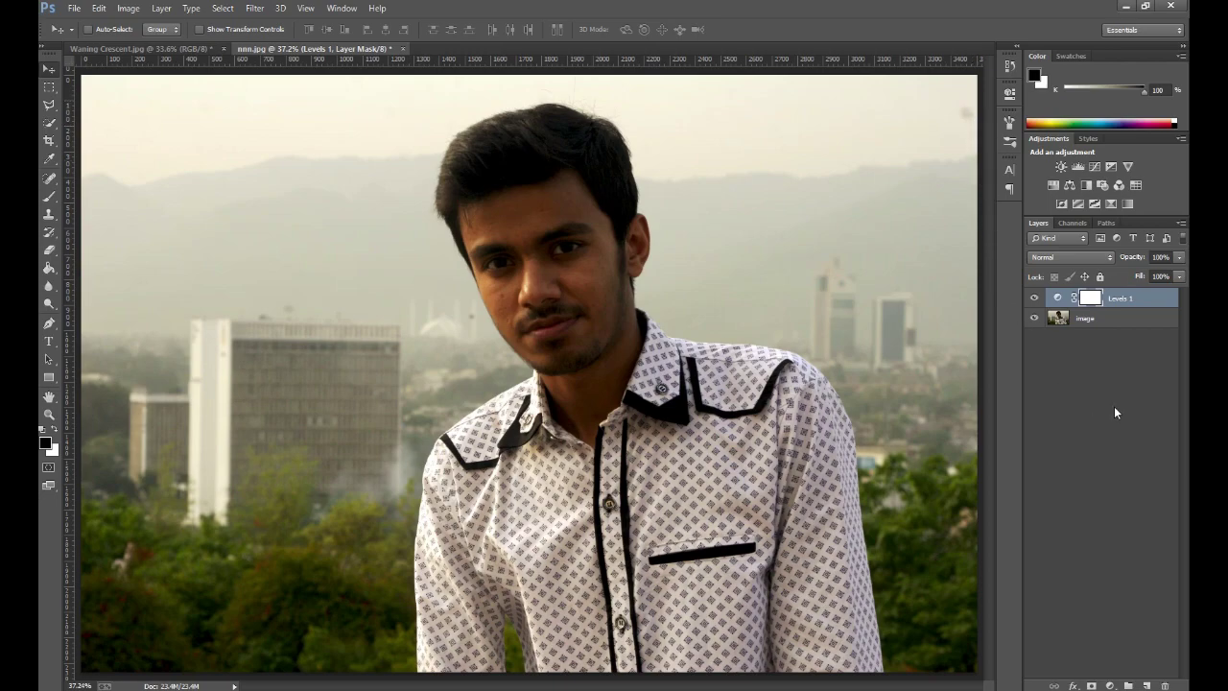
pyautogui.click(1094, 320)
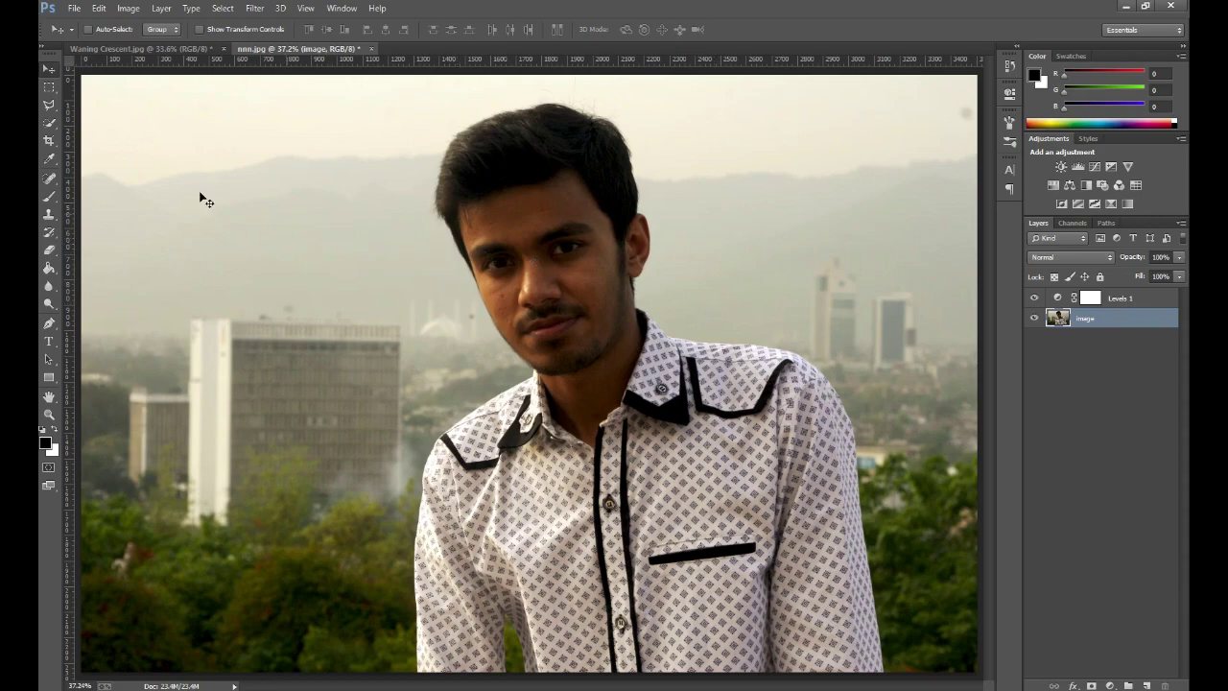
pyautogui.click(49, 179)
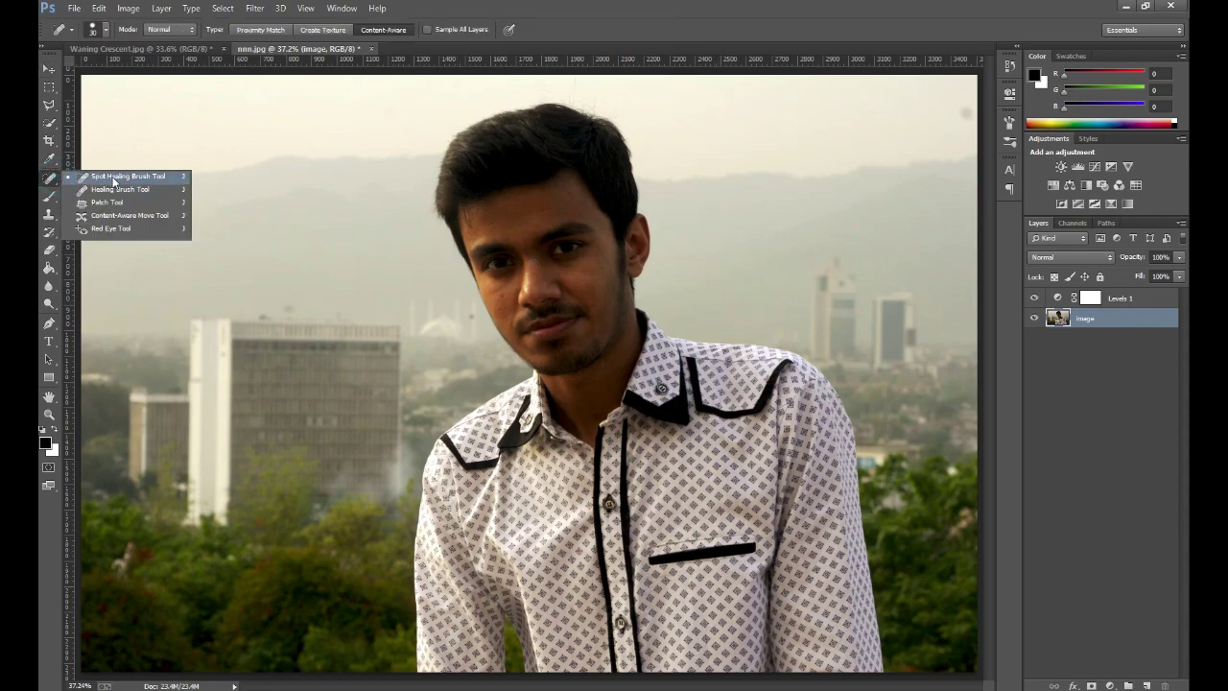
# - Choose the Spot Healing Brush at size 35 and zoom in on the face
pyautogui.click(113, 180)
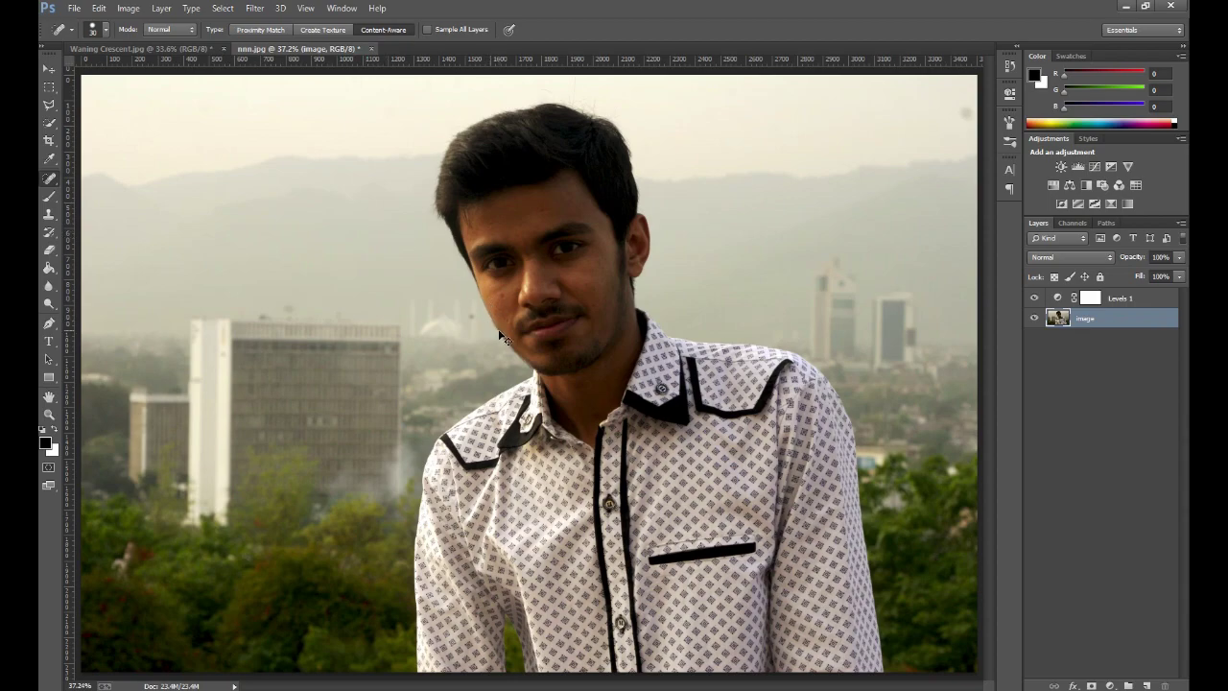
pyautogui.hotkey('ctrl', '-')
pyautogui.hotkey('ctrl', '+')
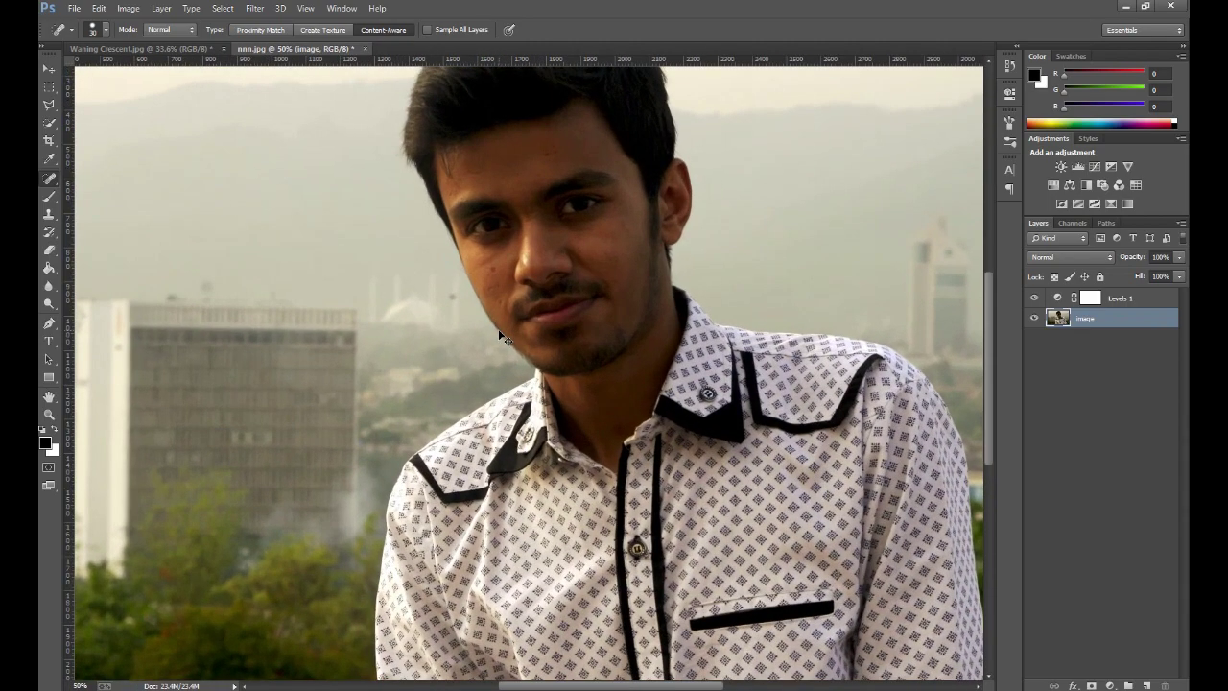
pyautogui.hotkey('ctrl', '+')
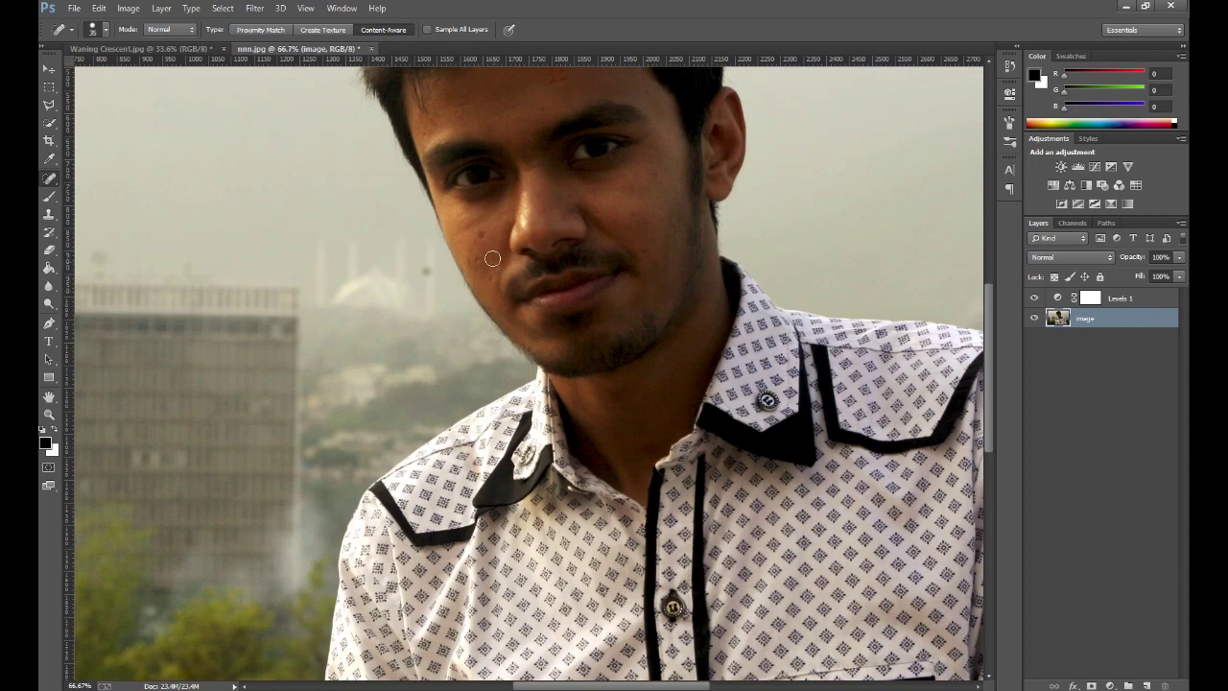
pyautogui.press(']')
pyautogui.press('[')
pyautogui.press('[')
pyautogui.press('[')
pyautogui.press(']')
pyautogui.press(']')
pyautogui.press(']')
pyautogui.hotkey('ctrl', '+')
pyautogui.moveTo(413, 240); pyautogui.dragTo(525, 348)
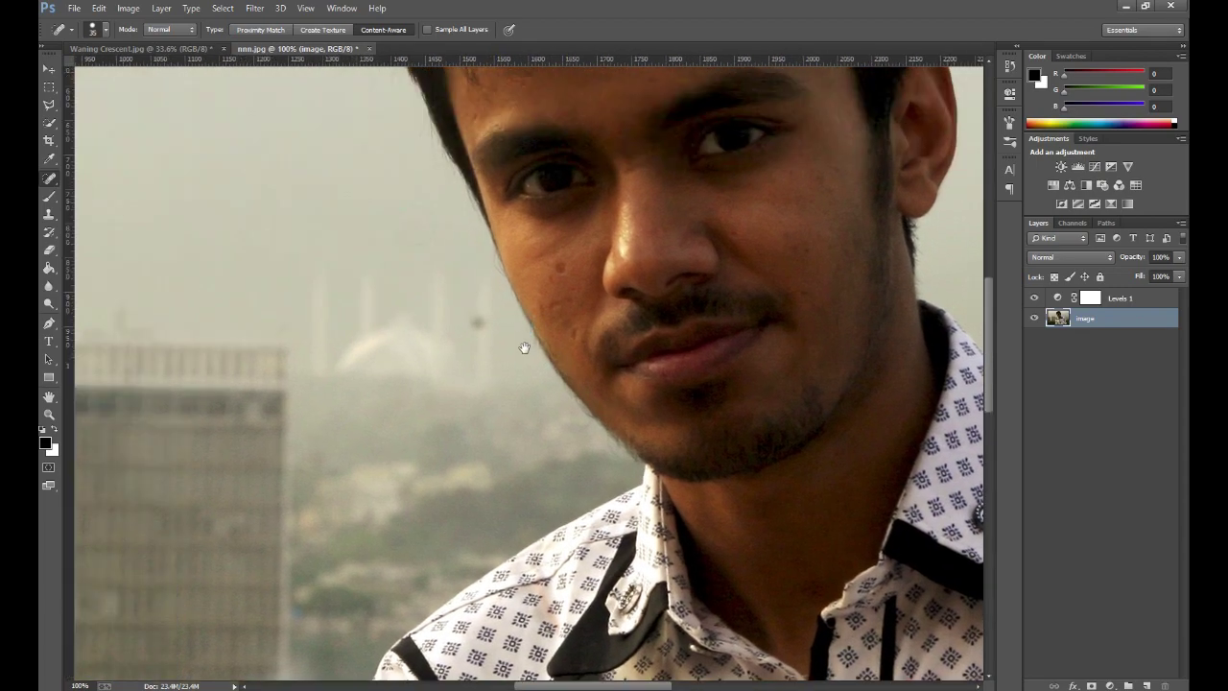
pyautogui.hotkey('ctrl', '+')
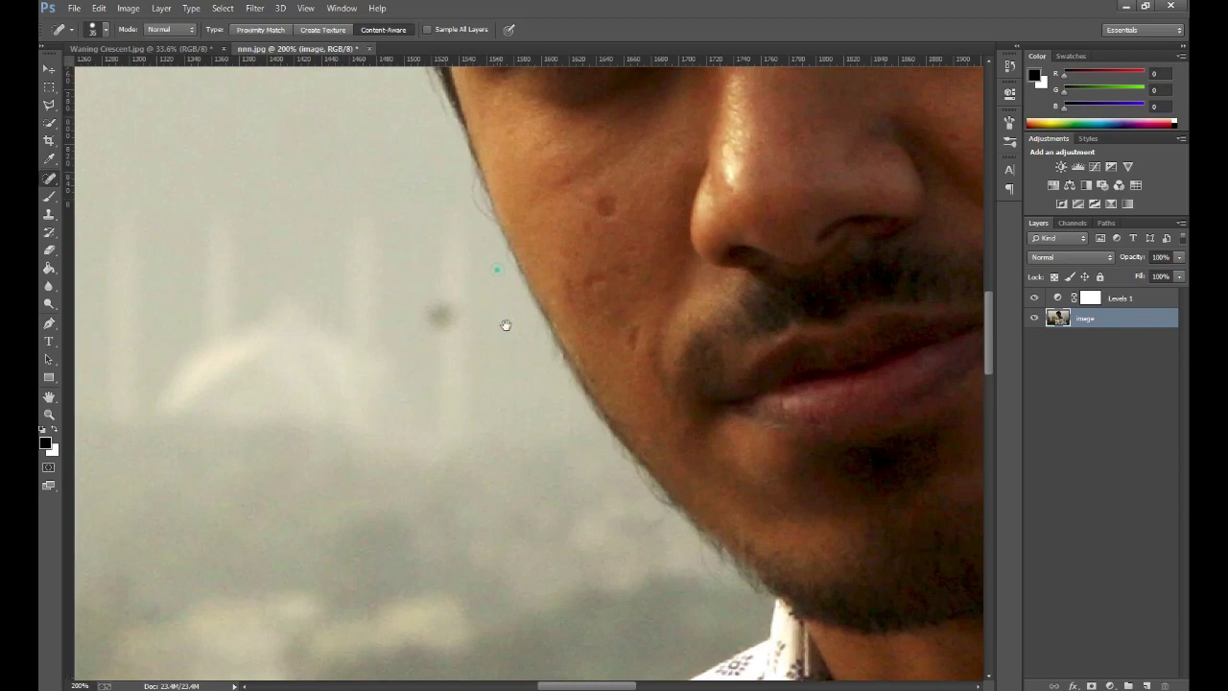
pyautogui.moveTo(506, 324); pyautogui.dragTo(534, 427)
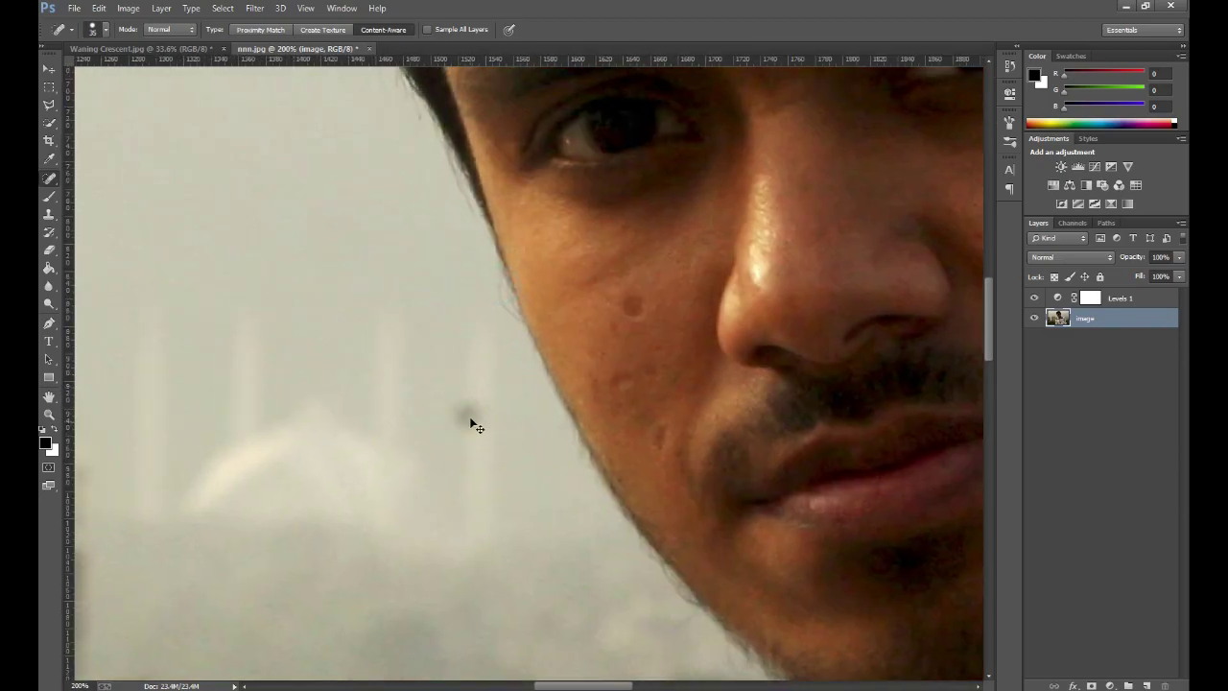
pyautogui.hotkey('ctrl', '-')
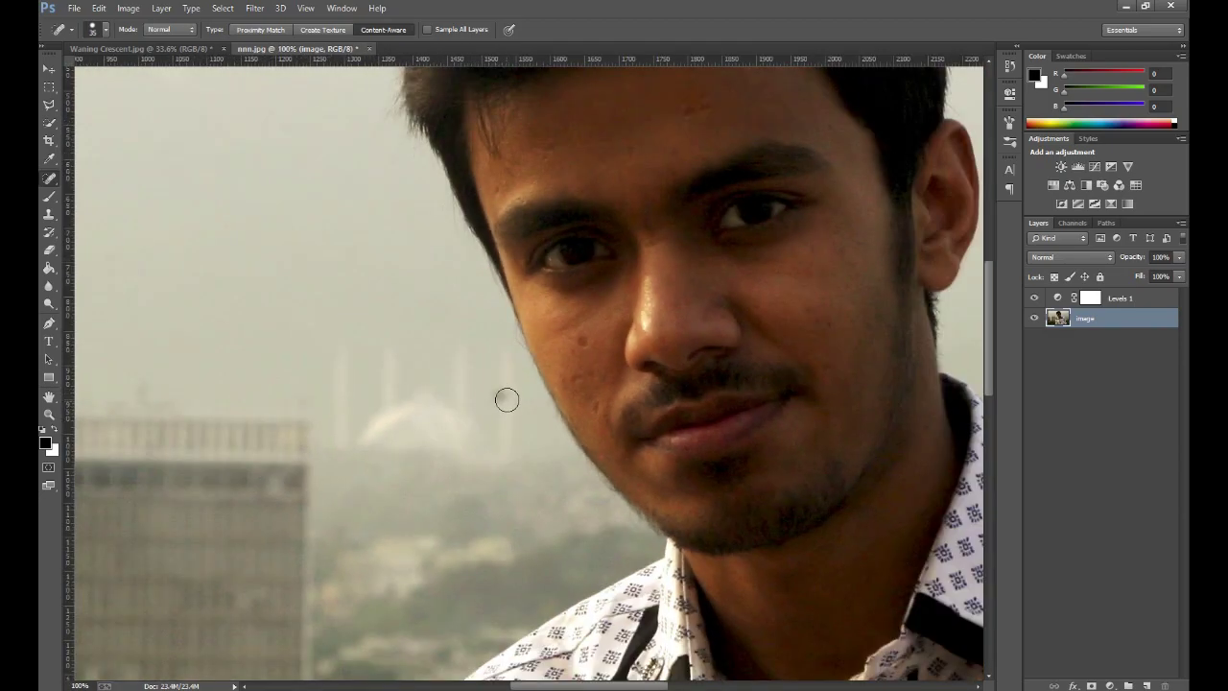
# - Heal the dark spot in the sky beside the face
pyautogui.click(501, 395)
pyautogui.click(499, 395)
pyautogui.moveTo(402, 370); pyautogui.dragTo(551, 307)
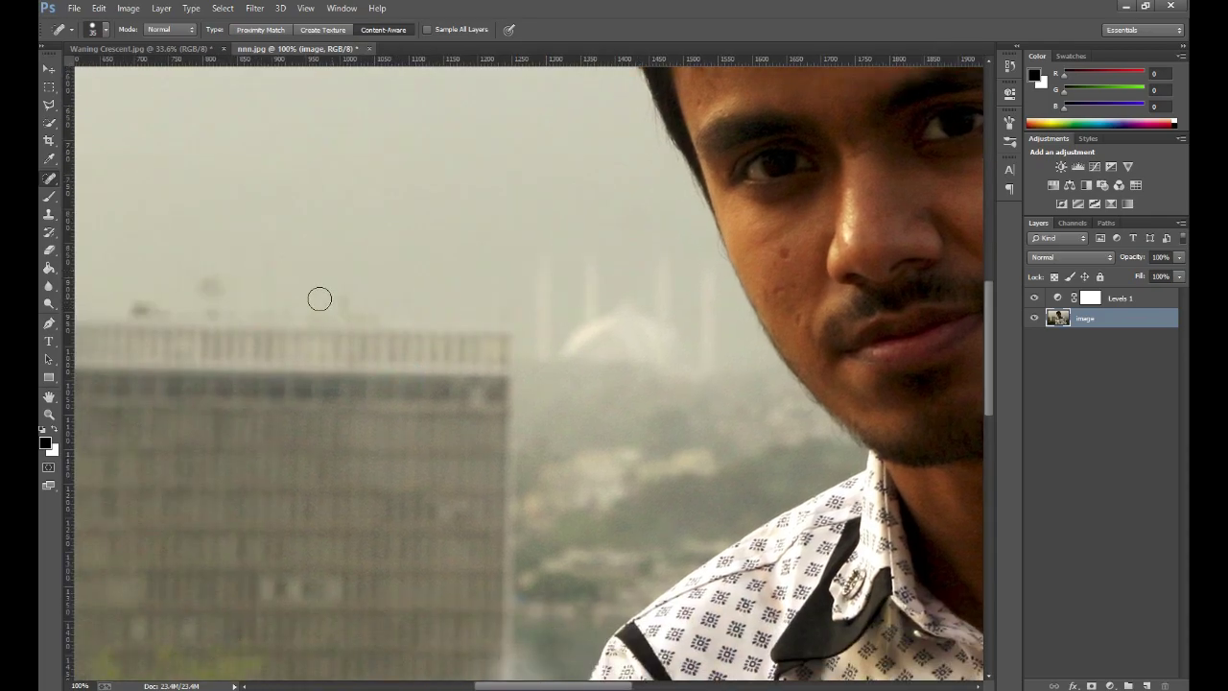
pyautogui.moveTo(210, 286); pyautogui.dragTo(216, 294)
# - Heal several cheek blemishes, reducing the brush size to 20
pyautogui.click(784, 257)
pyautogui.click(778, 291)
pyautogui.click(771, 293)
pyautogui.moveTo(787, 280); pyautogui.dragTo(535, 337)
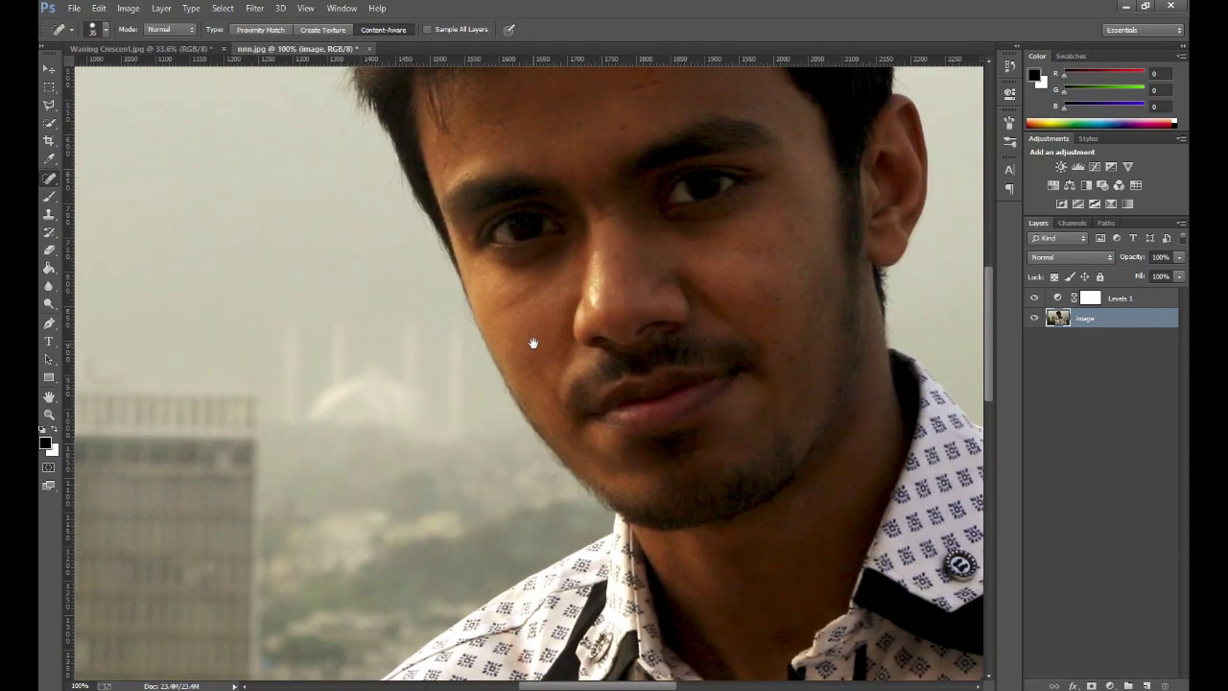
pyautogui.click(761, 288)
pyautogui.press('[')
pyautogui.press('[')
pyautogui.press('[')
pyautogui.click(704, 282)
pyautogui.click(745, 252)
# - Heal the spots across the forehead, temple and lower cheek
pyautogui.moveTo(773, 222); pyautogui.dragTo(748, 380)
pyautogui.click(600, 287)
pyautogui.click(546, 281)
pyautogui.click(625, 228)
pyautogui.click(682, 198)
pyautogui.click(466, 285)
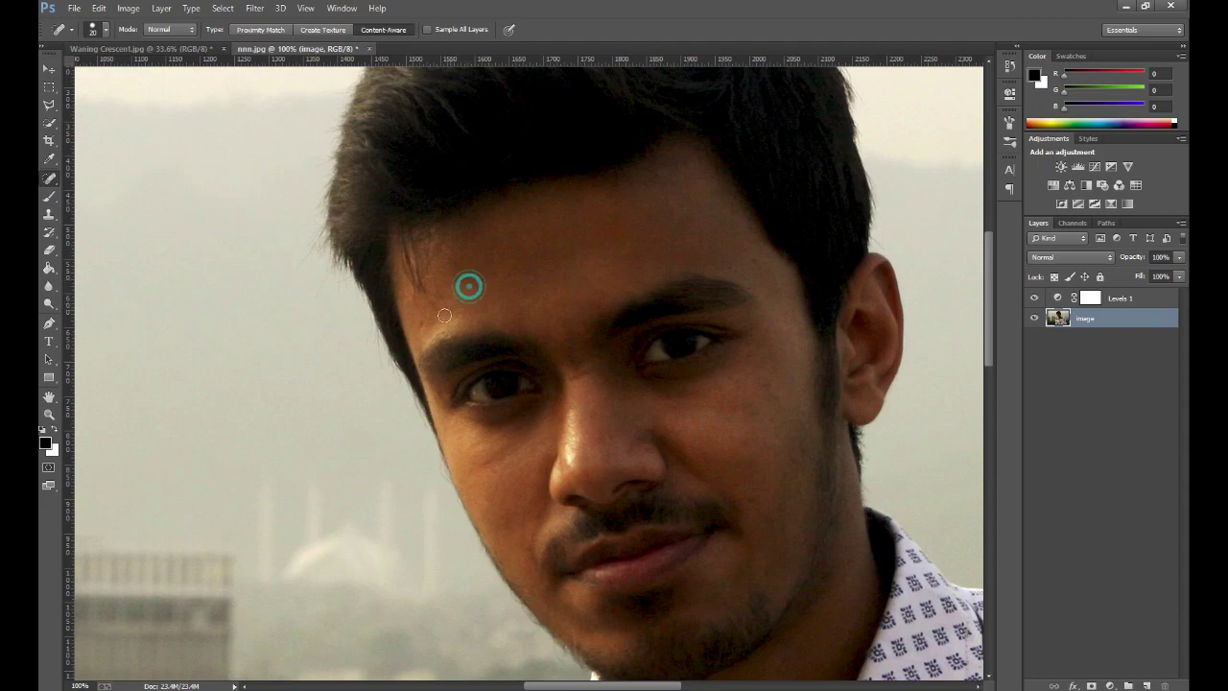
pyautogui.click(419, 326)
pyautogui.click(732, 265)
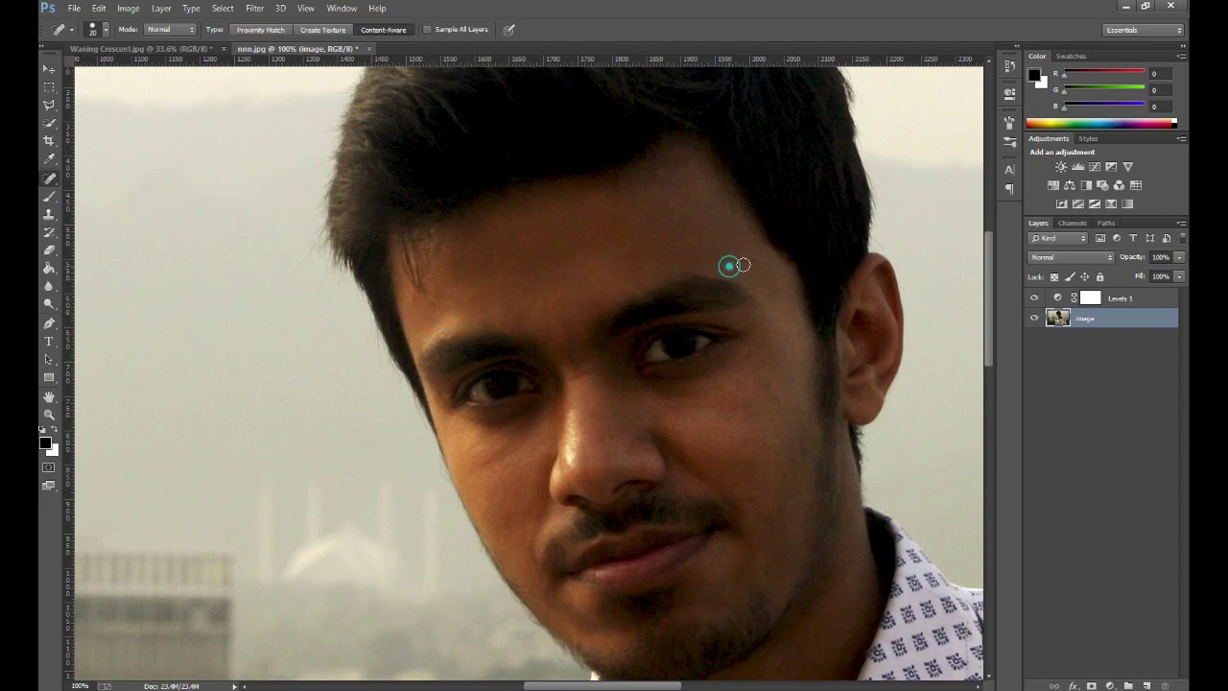
pyautogui.click(773, 434)
pyautogui.click(767, 382)
# - Heal the marks along the building roofline and fit the photo to the window
pyautogui.moveTo(383, 403); pyautogui.dragTo(735, 423)
pyautogui.click(223, 541)
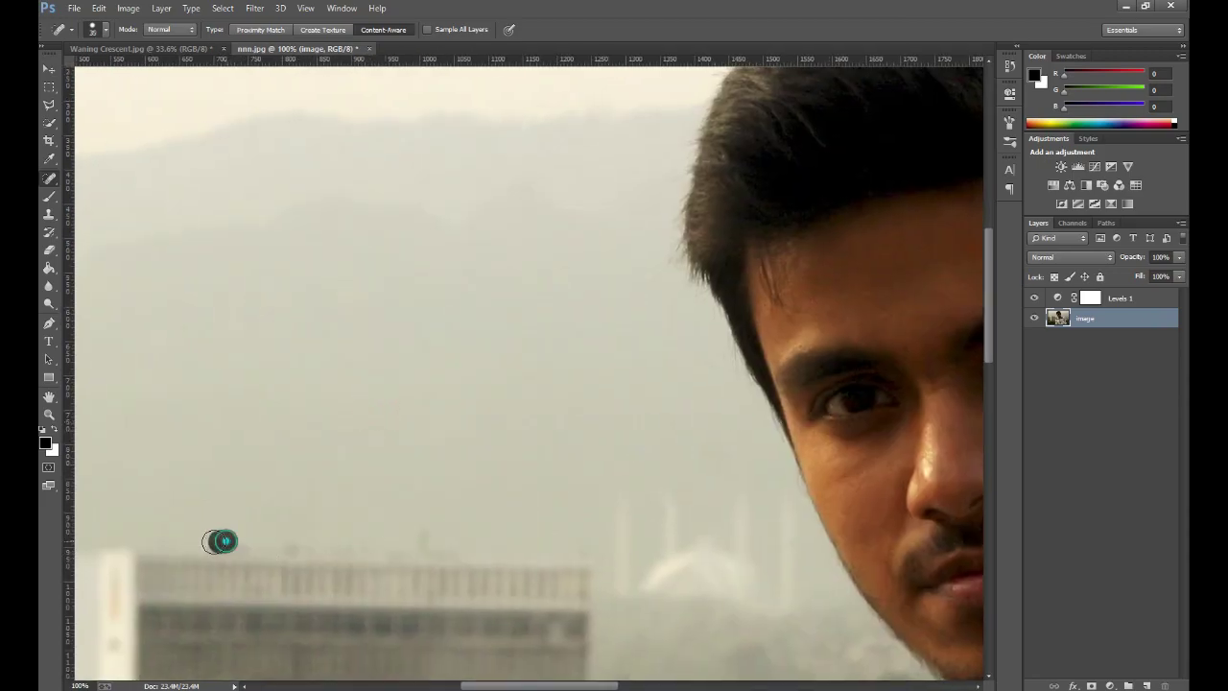
pyautogui.moveTo(285, 546); pyautogui.dragTo(301, 546)
pyautogui.click(237, 546)
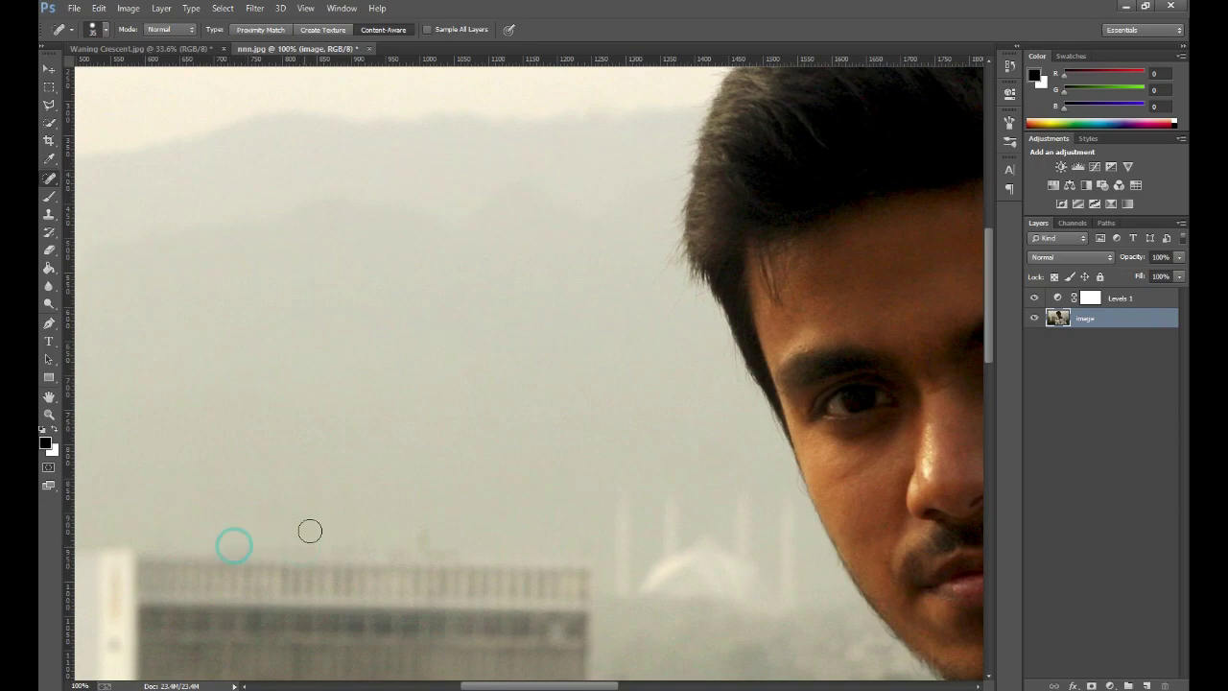
pyautogui.hotkey('ctrl', '-')
pyautogui.hotkey('ctrl', '-')
pyautogui.hotkey('ctrl', '-')
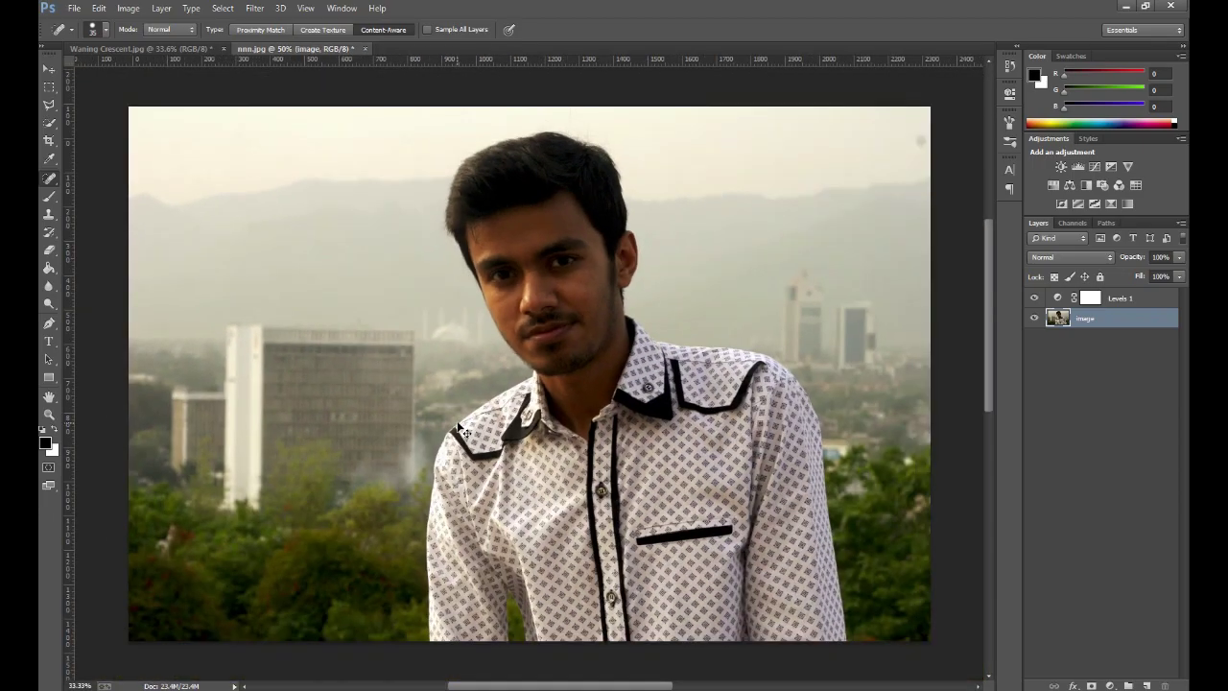
pyautogui.hotkey('ctrl', '0')
# - Heal the sky dust spot and add a Brightness/Contrast layer with brightness 26
pyautogui.click(966, 111)
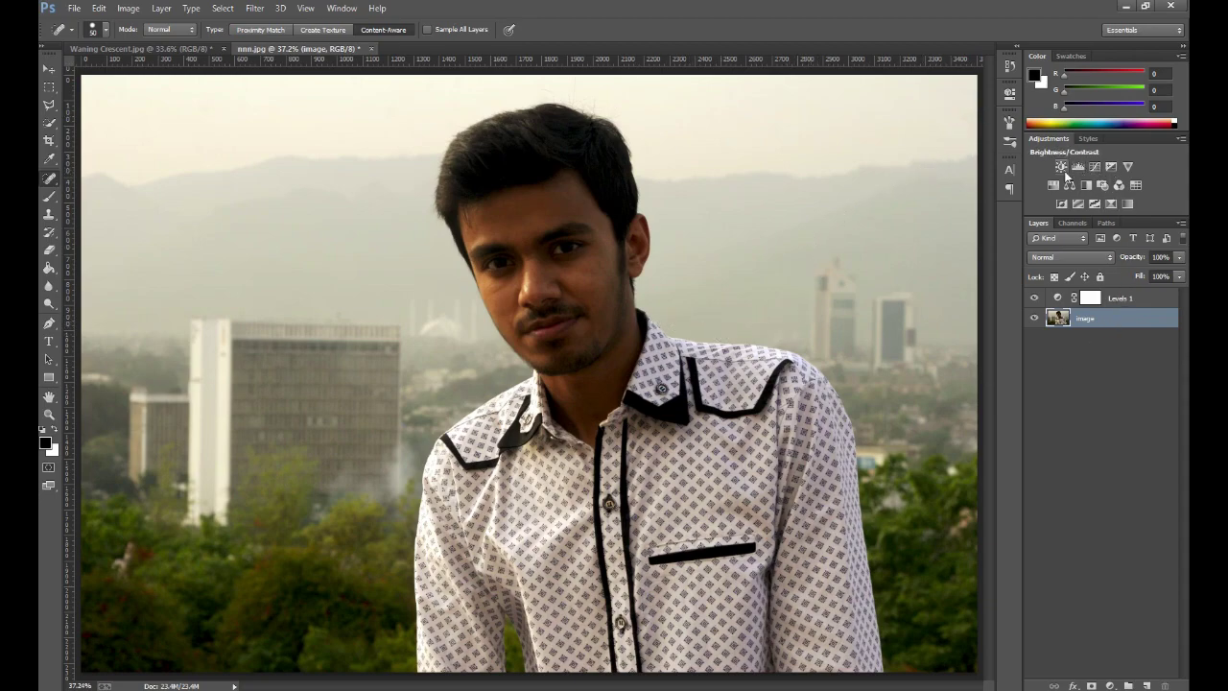
pyautogui.click(1065, 173)
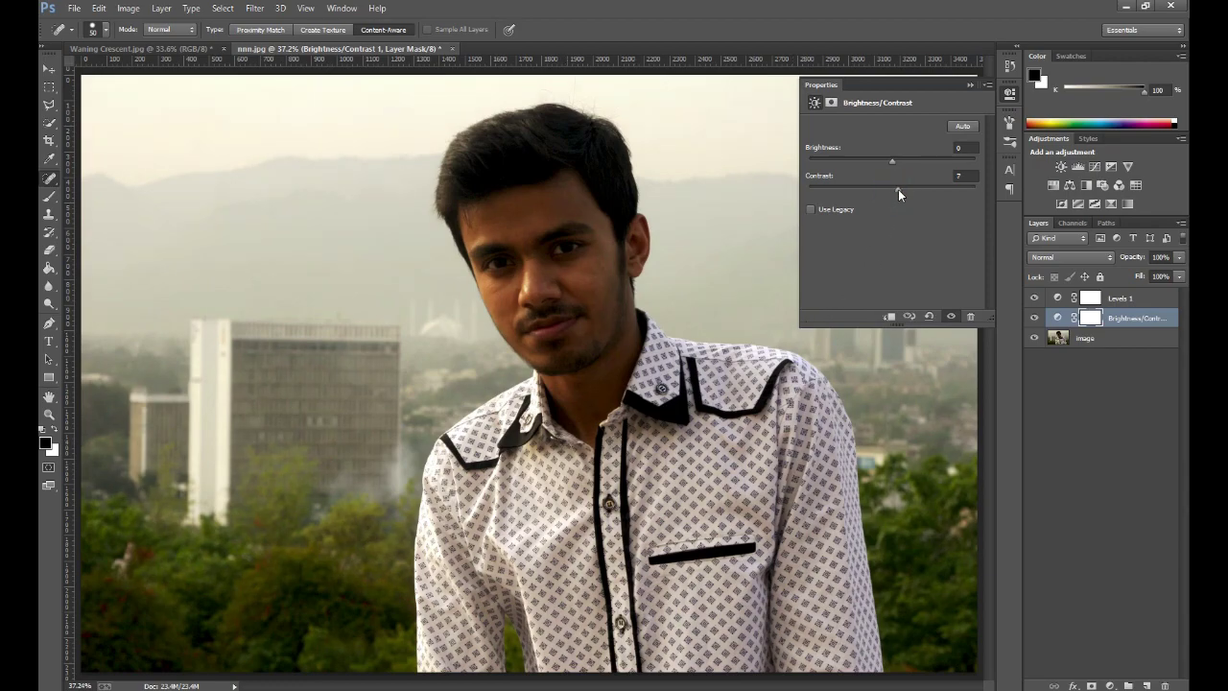
pyautogui.moveTo(894, 161); pyautogui.dragTo(897, 162)
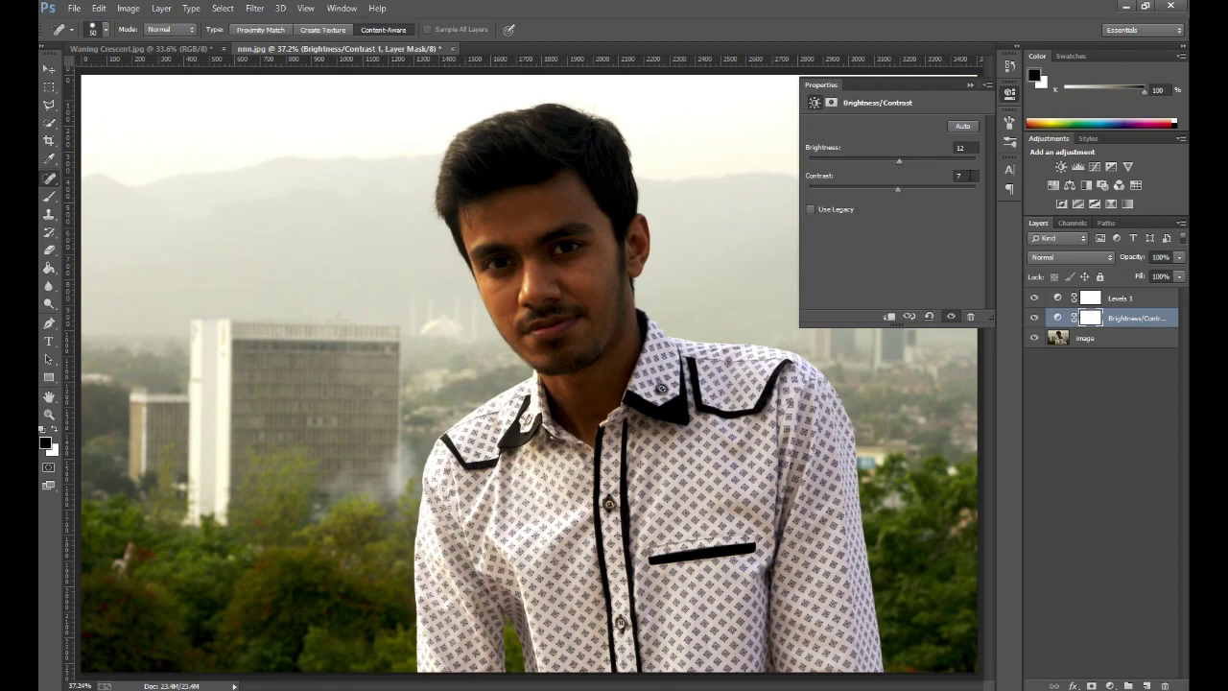
pyautogui.click(963, 147)
pyautogui.write('26')
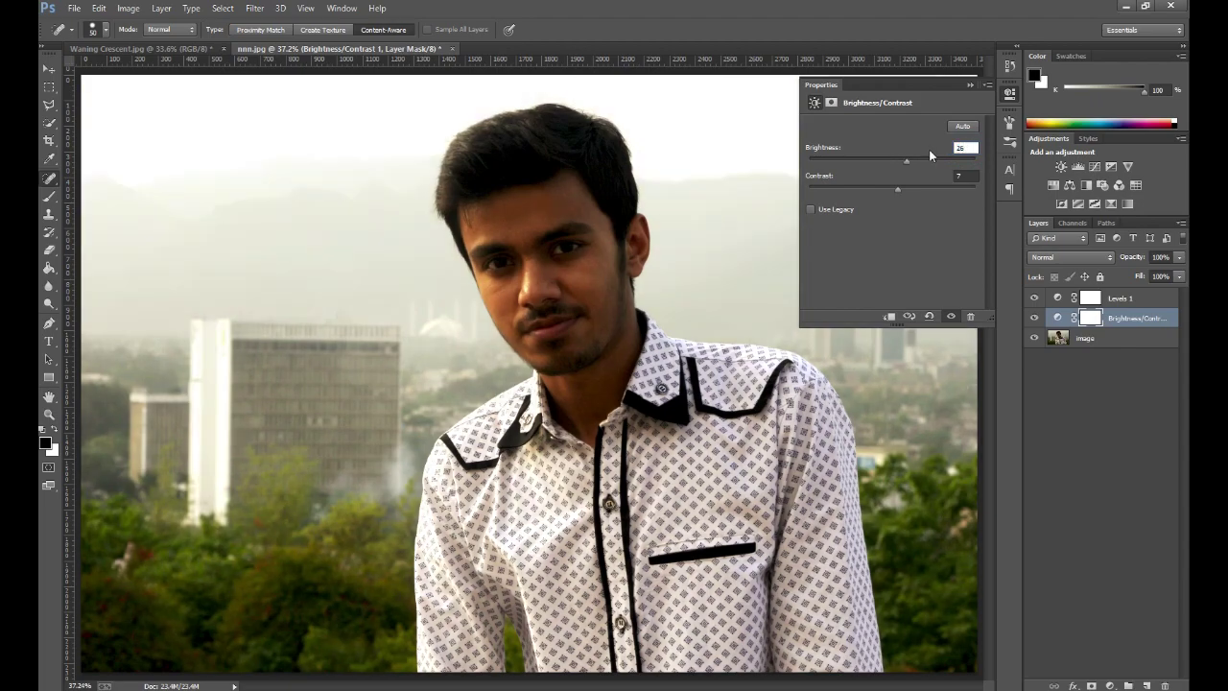
pyautogui.press('Tab')
pyautogui.click(969, 86)
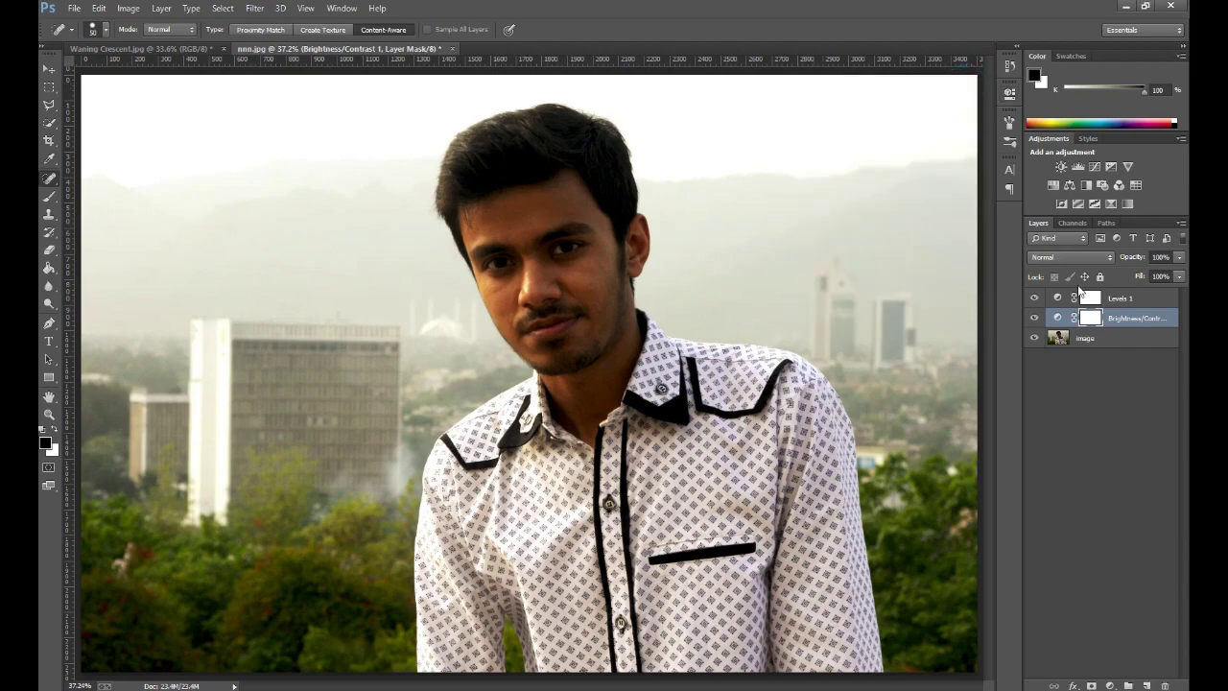
# - Select the image, Brightness/Contrast and Levels 1 layers and merge them into Levels 1
pyautogui.click(1130, 340)
pyautogui.keyDown('shift'); pyautogui.click(1155, 299); pyautogui.keyUp('shift')
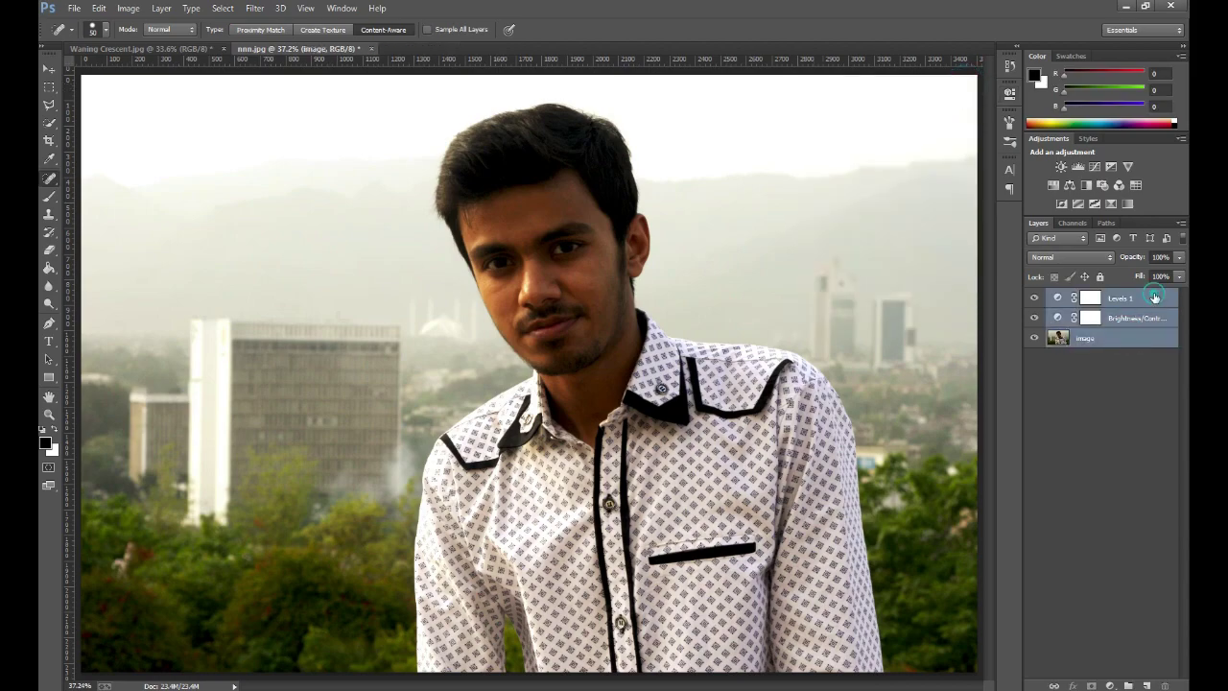
pyautogui.rightClick(1155, 302)
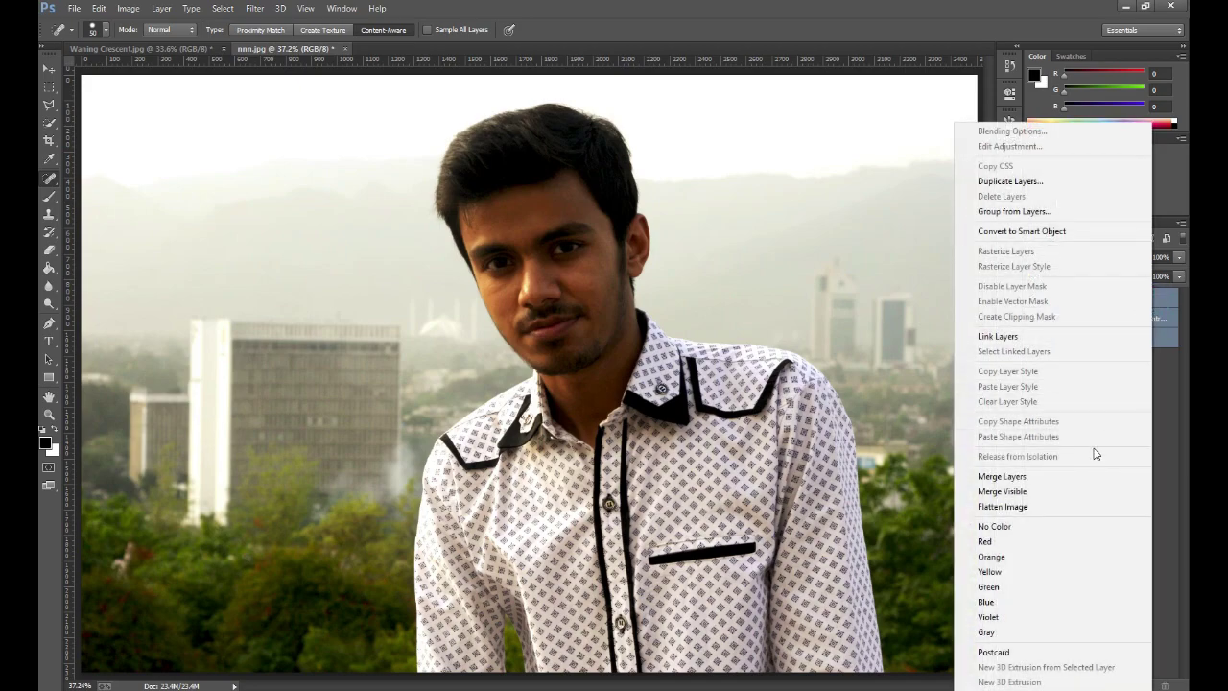
pyautogui.click(1059, 483)
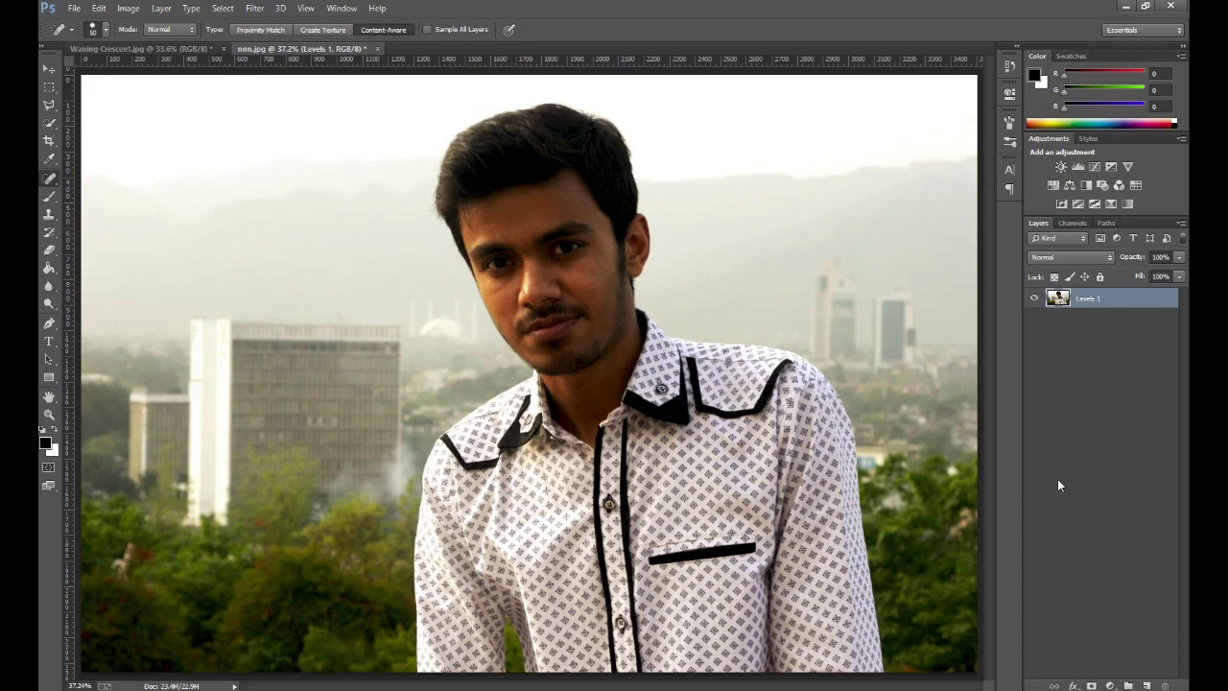
pyautogui.click(255, 8)
pyautogui.moveTo(266, 211)
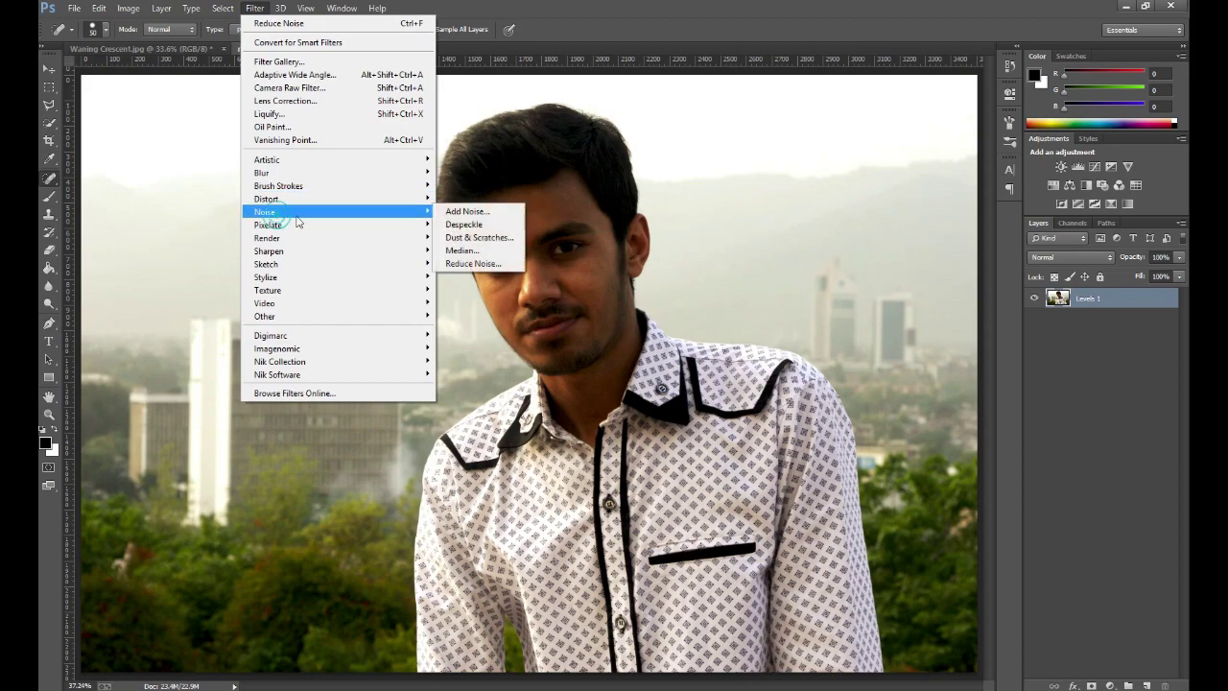
# - Open Reduce Noise, center the face in the preview, and set Strength to 7
pyautogui.click(487, 264)
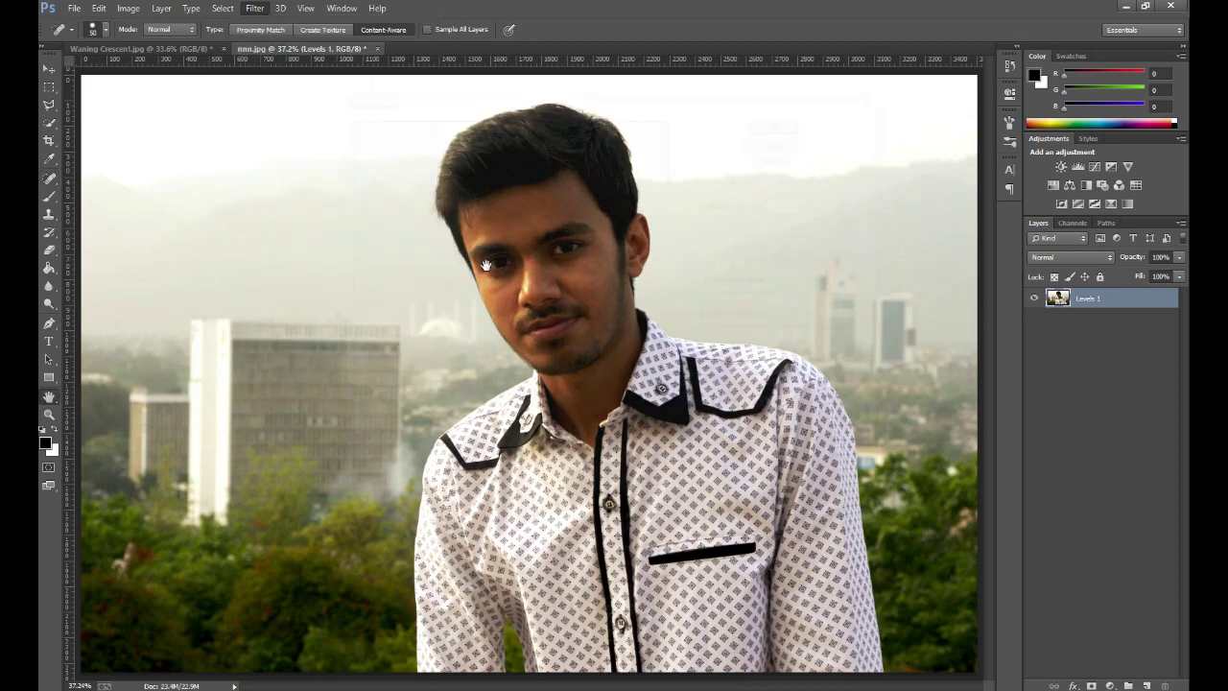
pyautogui.moveTo(553, 102); pyautogui.dragTo(536, 174)
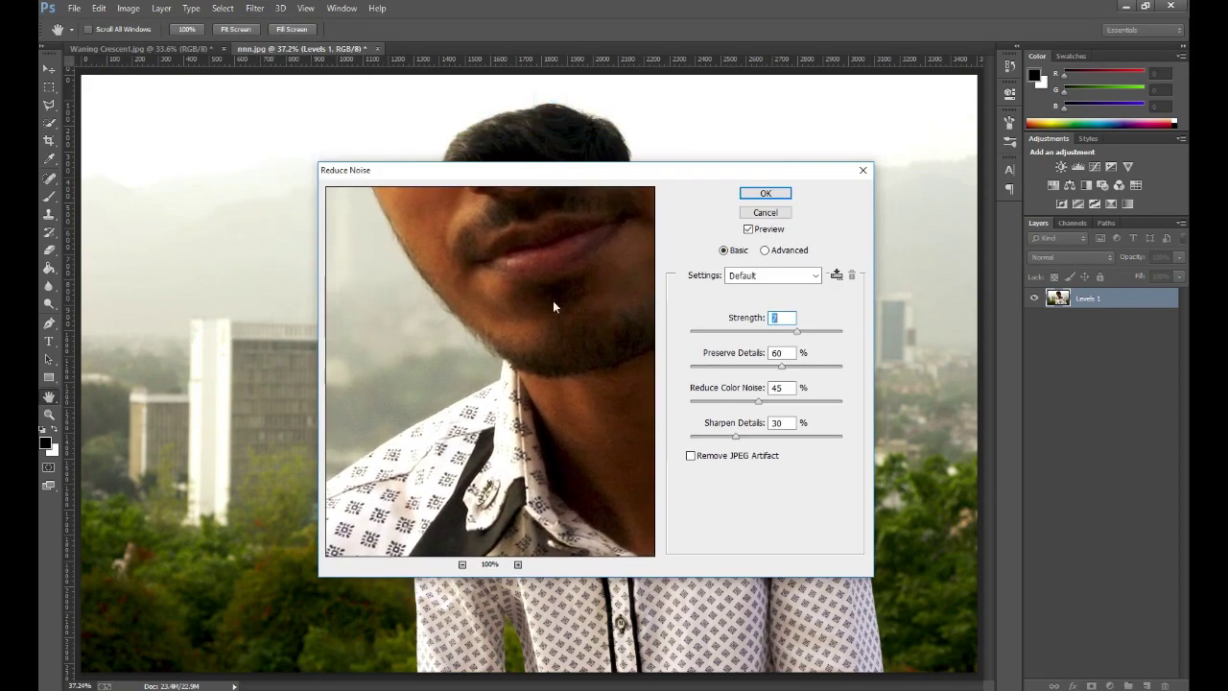
pyautogui.moveTo(552, 300); pyautogui.dragTo(445, 492)
pyautogui.moveTo(547, 408); pyautogui.dragTo(527, 417)
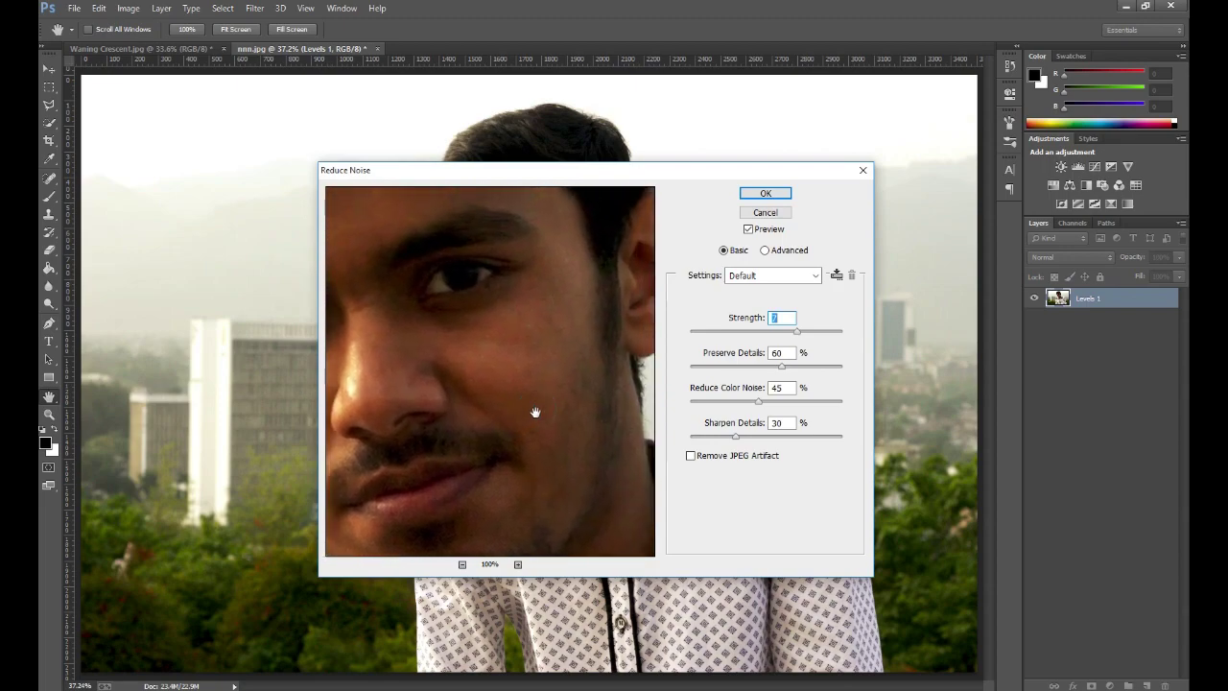
pyautogui.click(549, 337)
pyautogui.moveTo(796, 336); pyautogui.dragTo(788, 333)
pyautogui.moveTo(785, 332); pyautogui.dragTo(792, 335)
pyautogui.click(785, 318)
pyautogui.doubleClick(785, 319)
# - Set Preserve Details 60%, Reduce Color Noise 45%, Sharpen Details 30%, and apply the filter
pyautogui.doubleClick(786, 355)
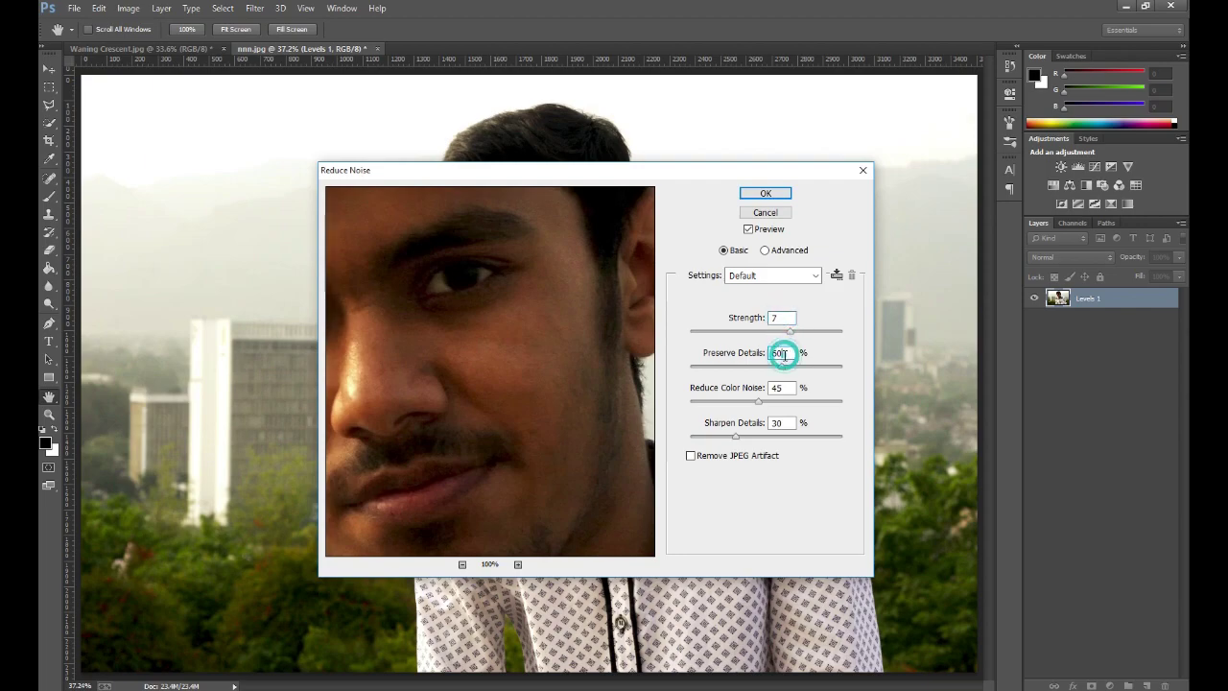
pyautogui.doubleClick(773, 387)
pyautogui.moveTo(759, 401); pyautogui.dragTo(739, 409)
pyautogui.click(786, 388)
pyautogui.write('4')
pyautogui.doubleClick(789, 387)
pyautogui.write('45')
pyautogui.click(780, 423)
pyautogui.doubleClick(780, 423)
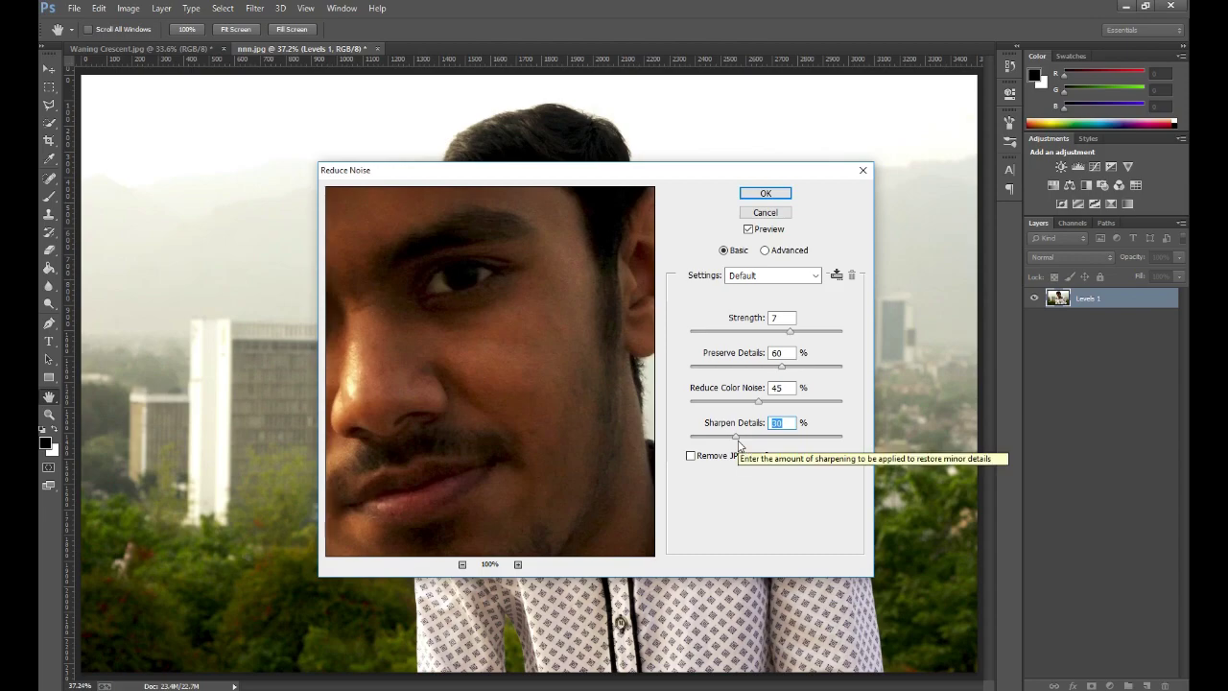
pyautogui.click(761, 198)
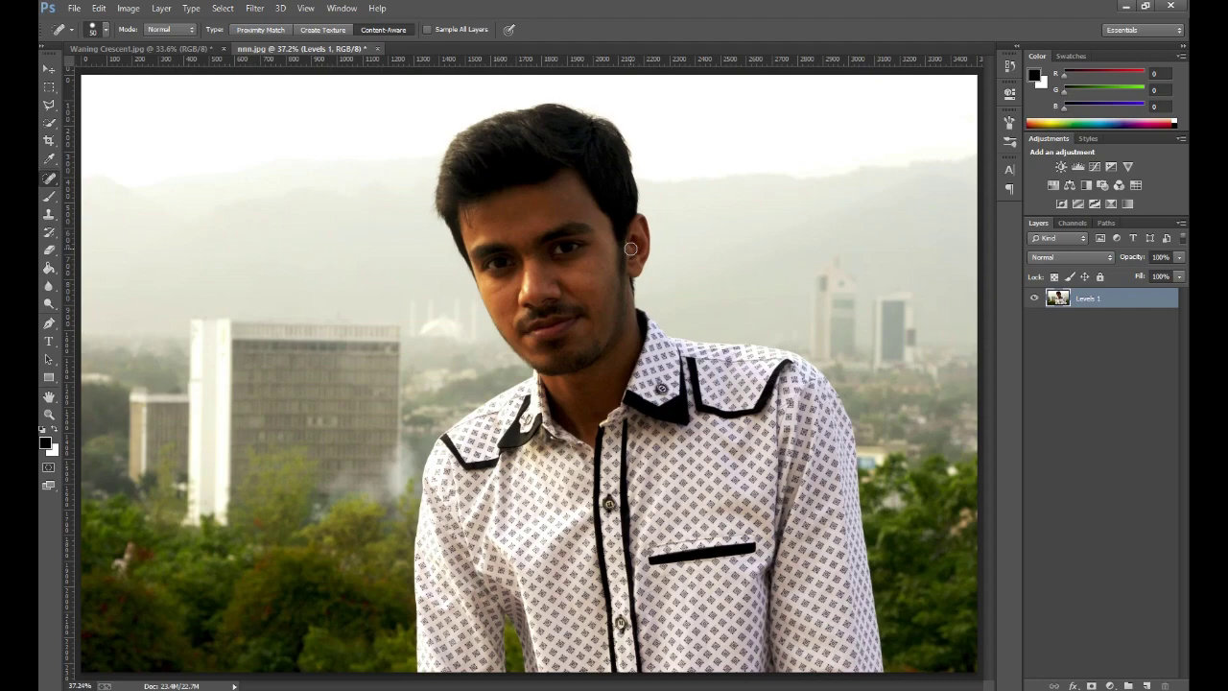
# - Add a Hue/Saturation layer with saturation -6 and merge it into Levels 1
pyautogui.click(1053, 187)
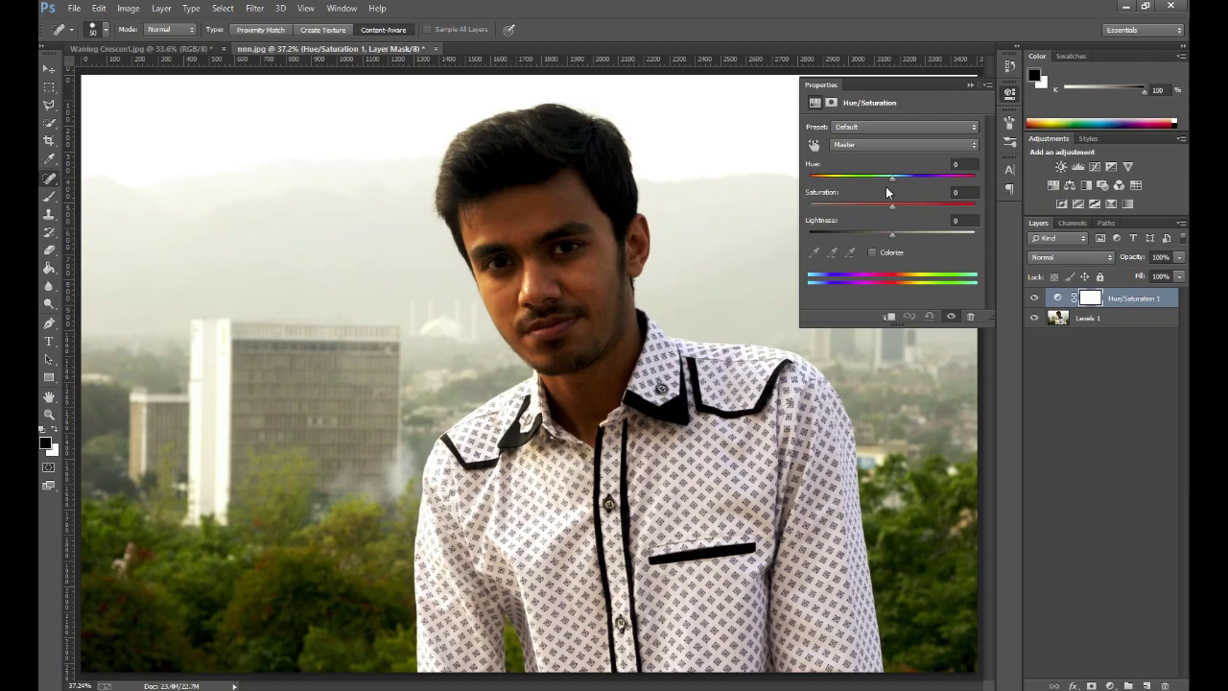
pyautogui.moveTo(893, 210); pyautogui.dragTo(887, 211)
pyautogui.click(969, 86)
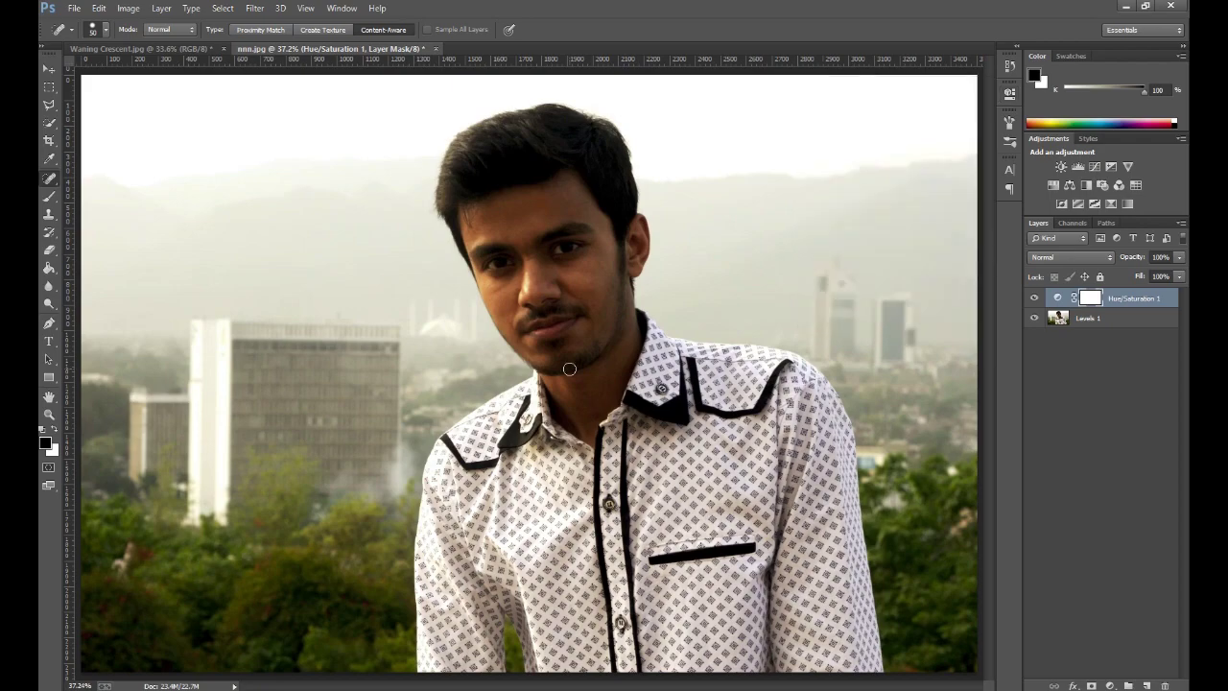
pyautogui.press('Delete')
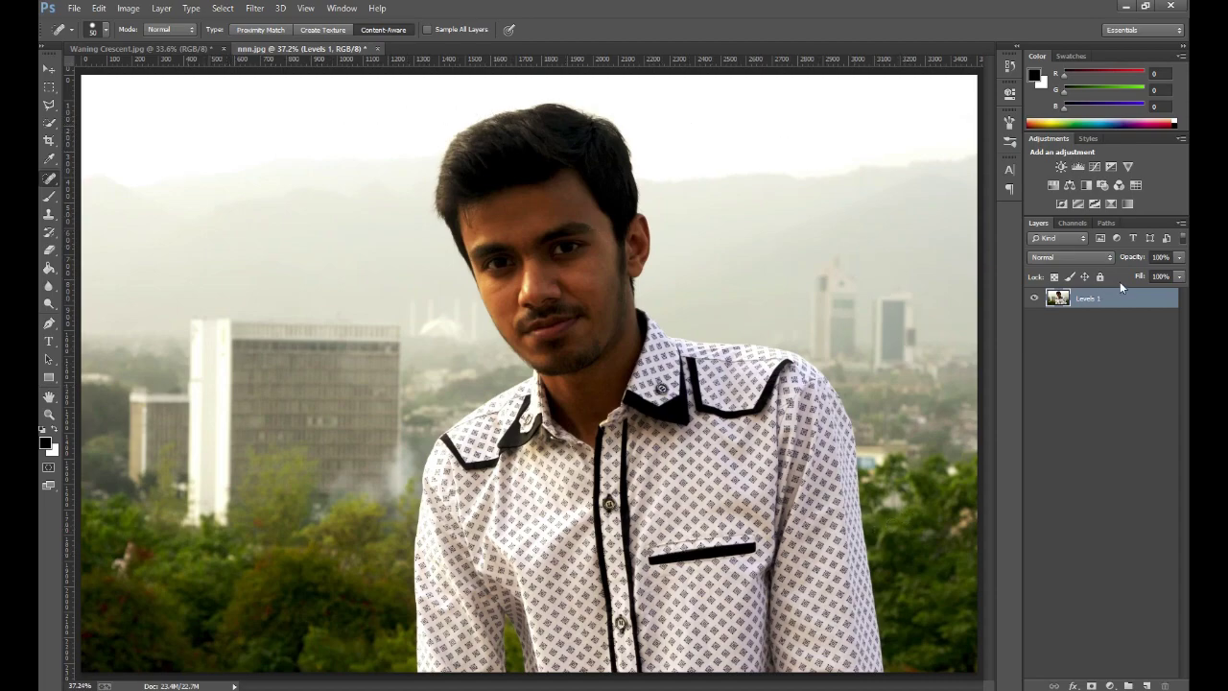
# - Open the Levels 1 layer's context menu to flatten the image
pyautogui.rightClick(1151, 303)
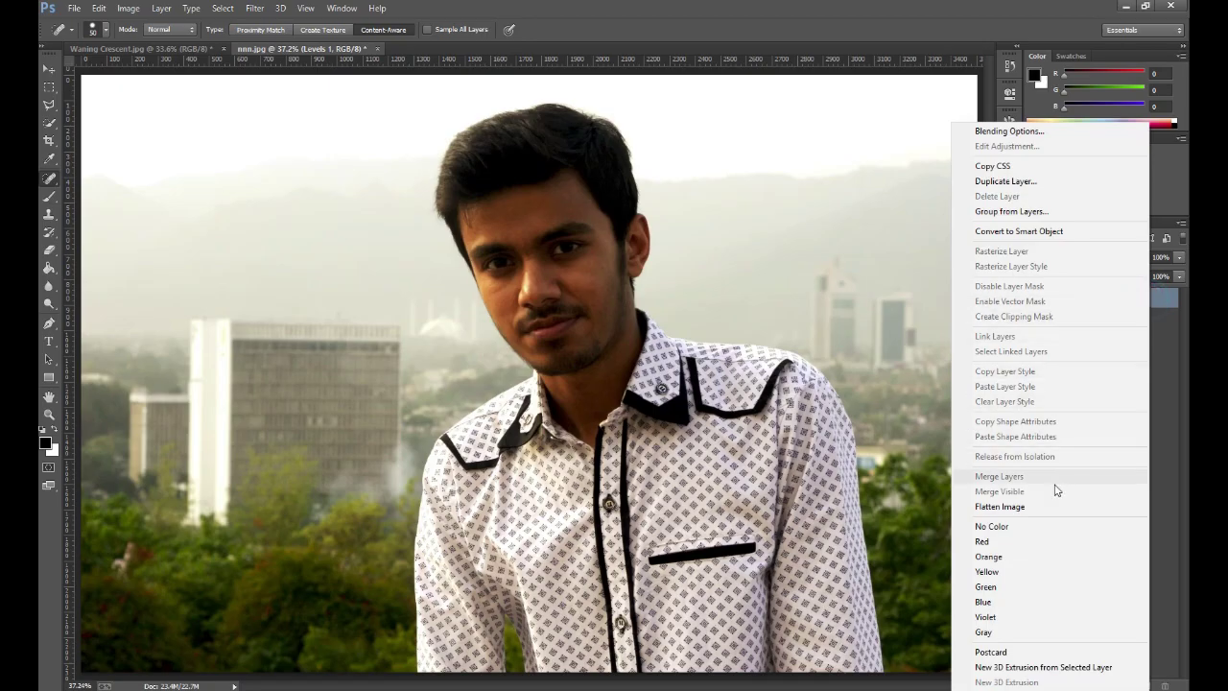